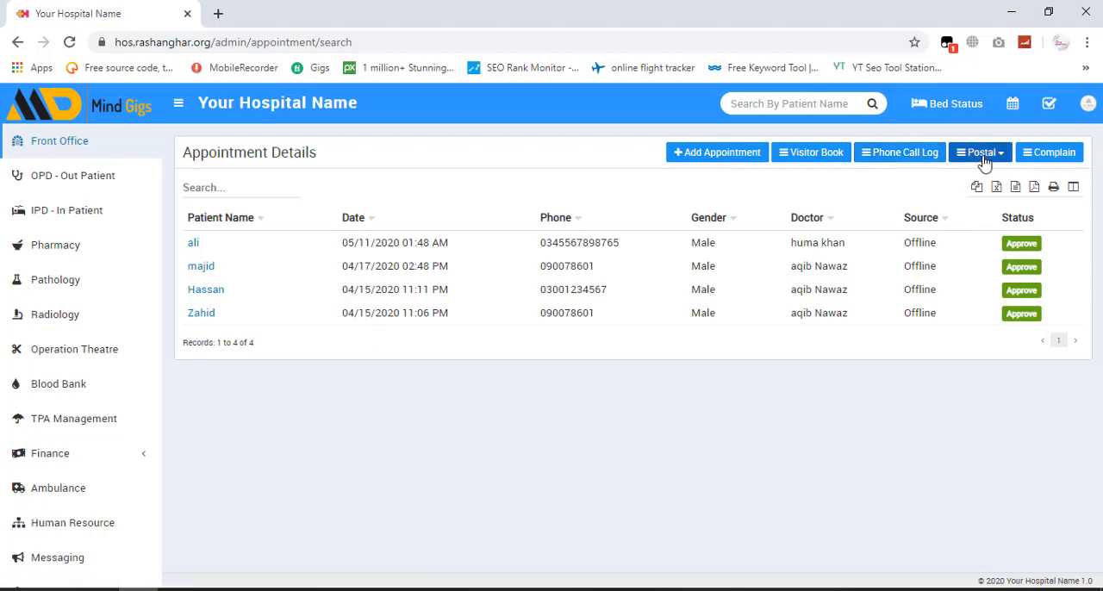
- Look through the postal options and the complaint list, and return to the front office appointments
left_click(984, 162)
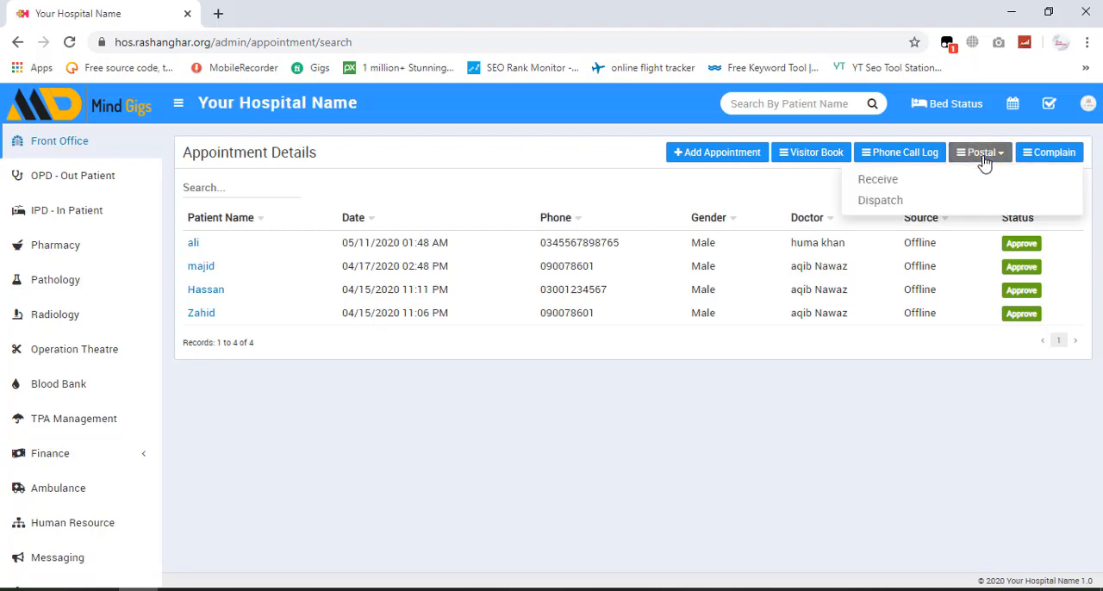
left_click(984, 162)
left_click(984, 162)
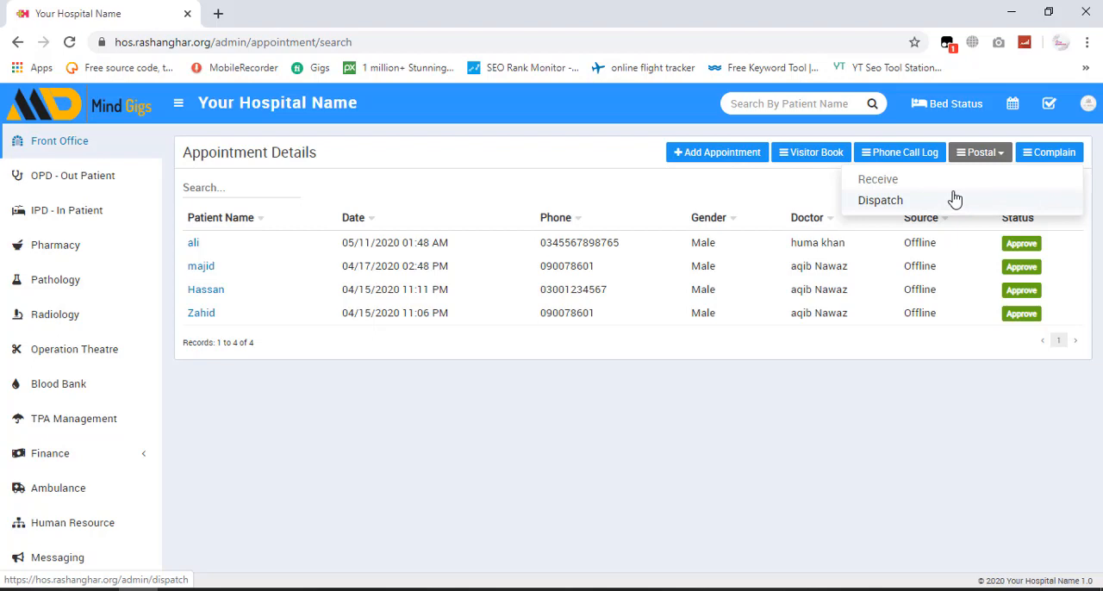
left_click(1056, 164)
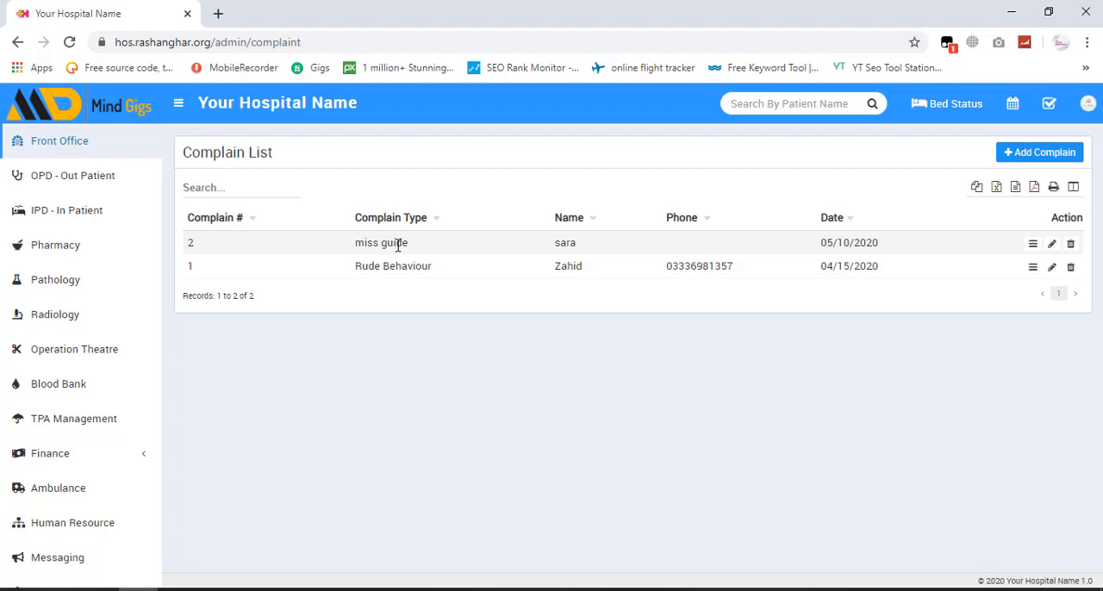
left_click(40, 142)
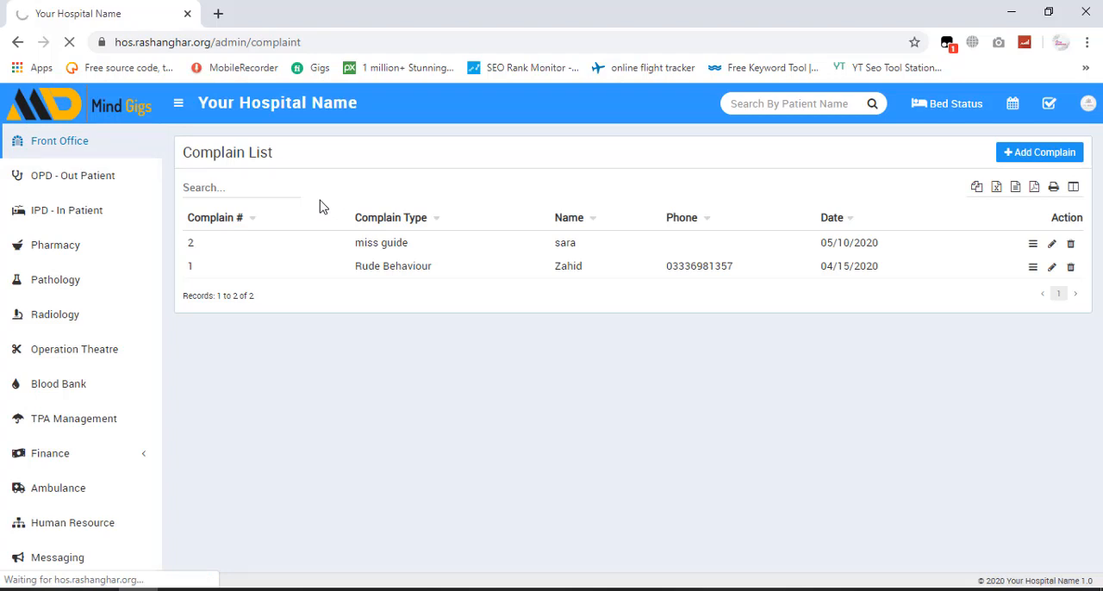
left_click(36, 145)
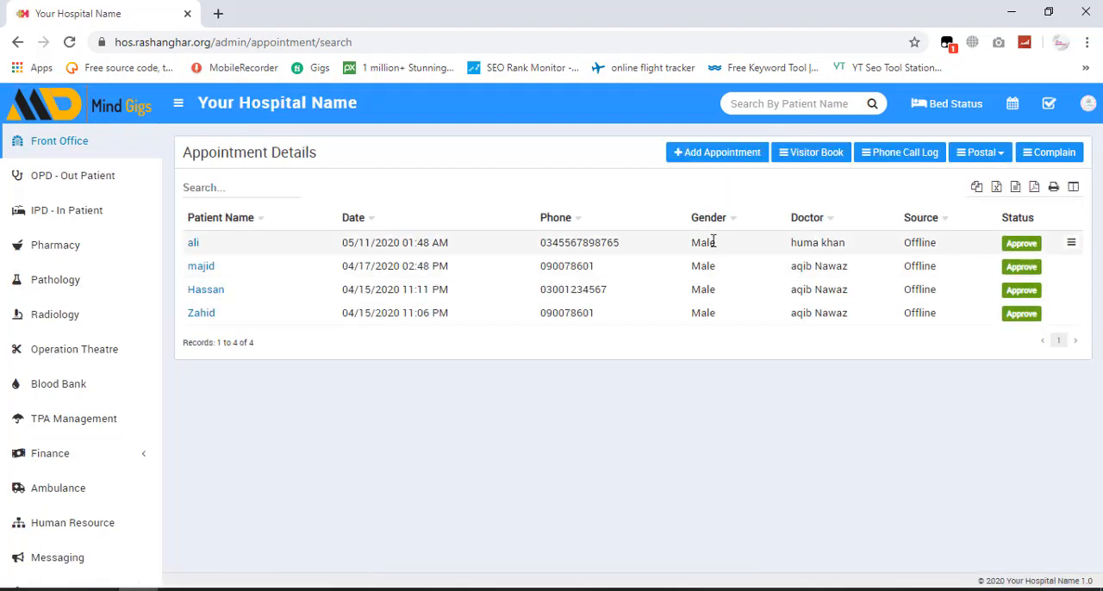
- Start a new appointment and set its date to 05/16/2020 2:10 PM
left_click(685, 162)
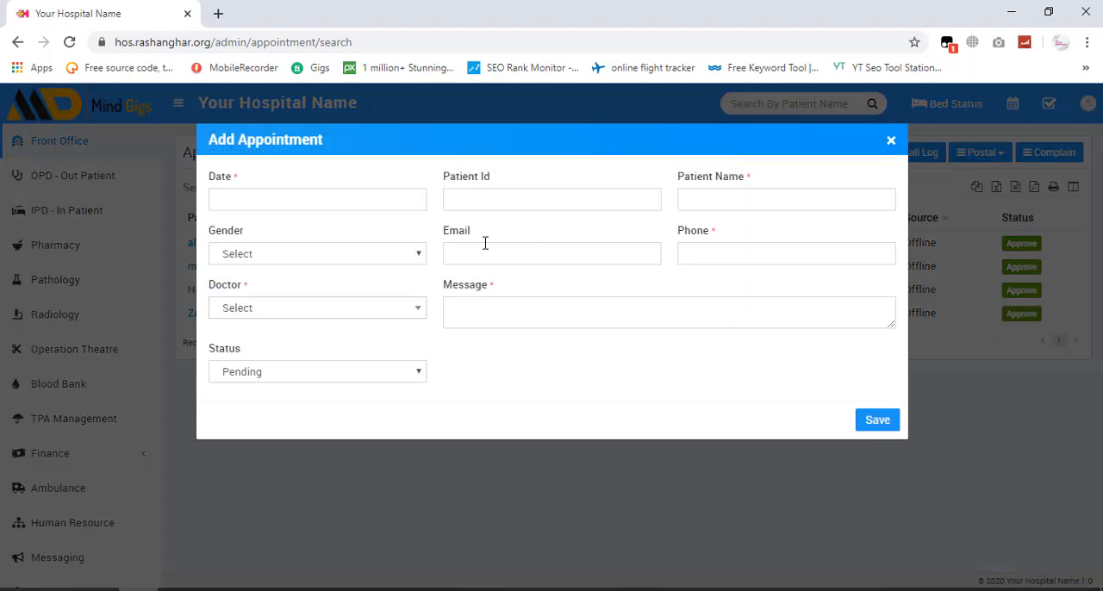
left_click(270, 197)
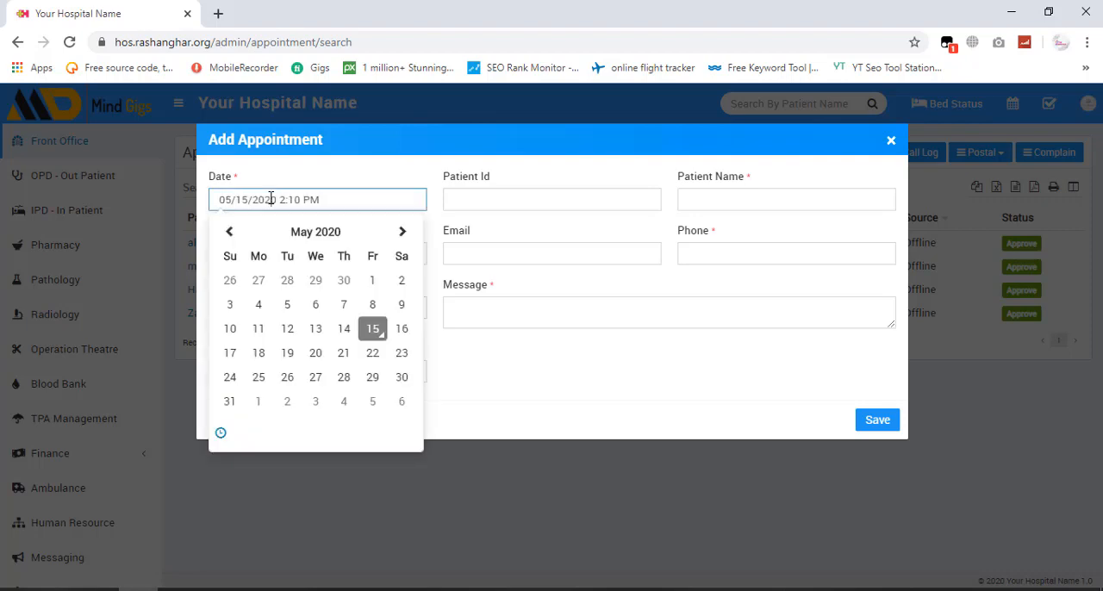
left_click(401, 331)
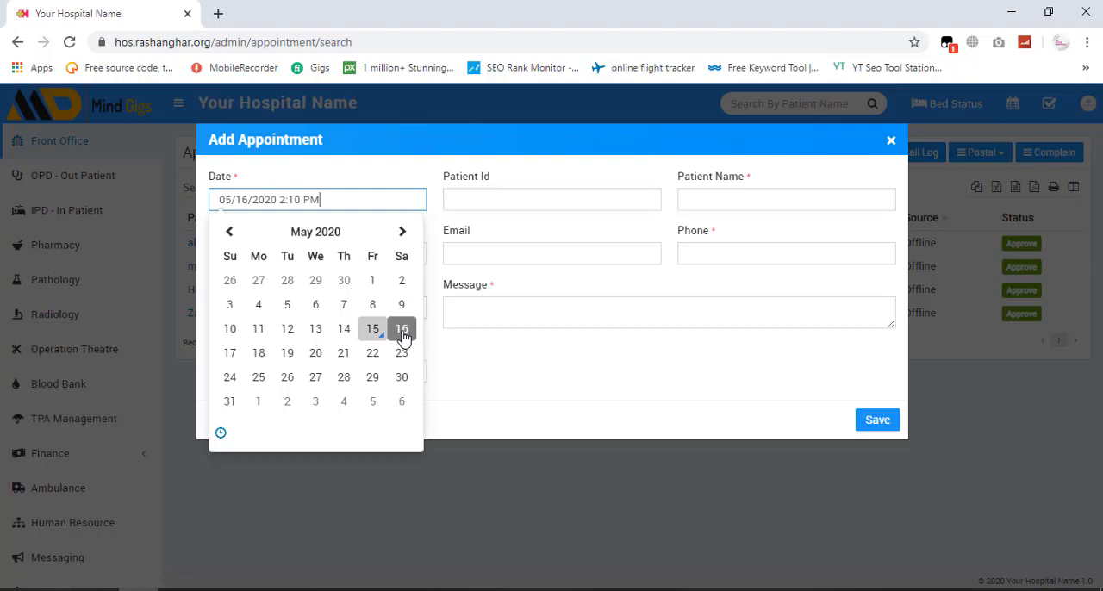
left_click(523, 380)
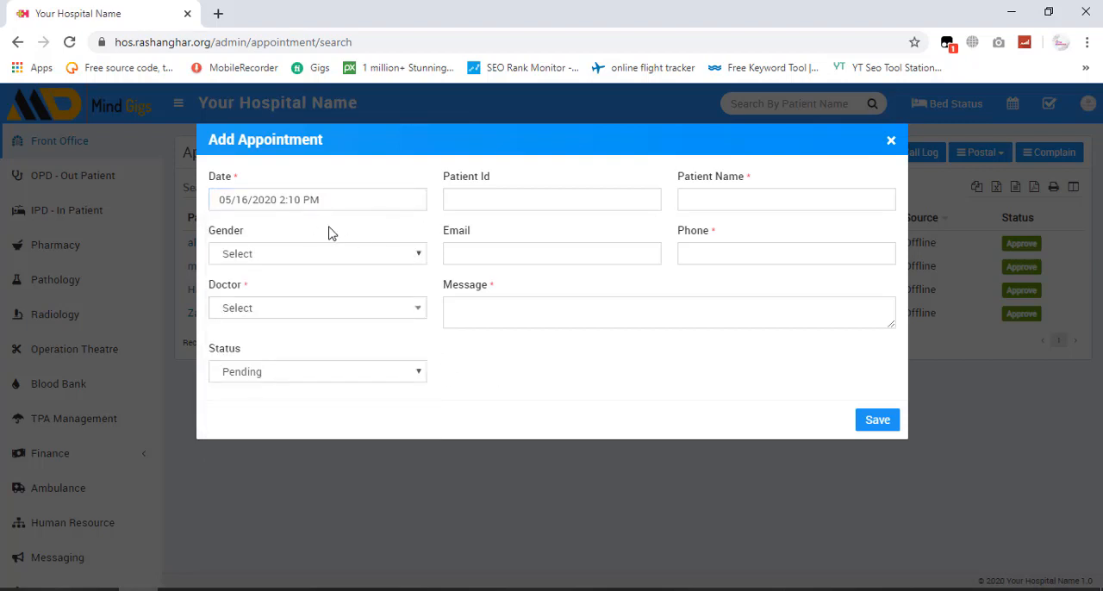
- Enter the patient's ID and name in the new appointment and set the gender to Male
left_click(479, 198)
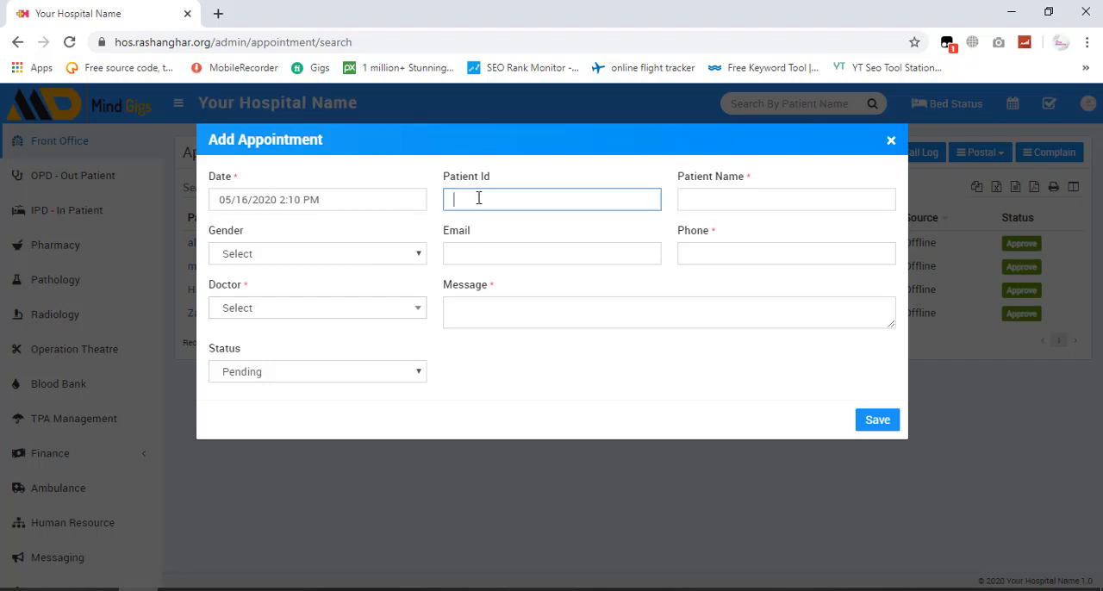
type("2233")
left_click(741, 197)
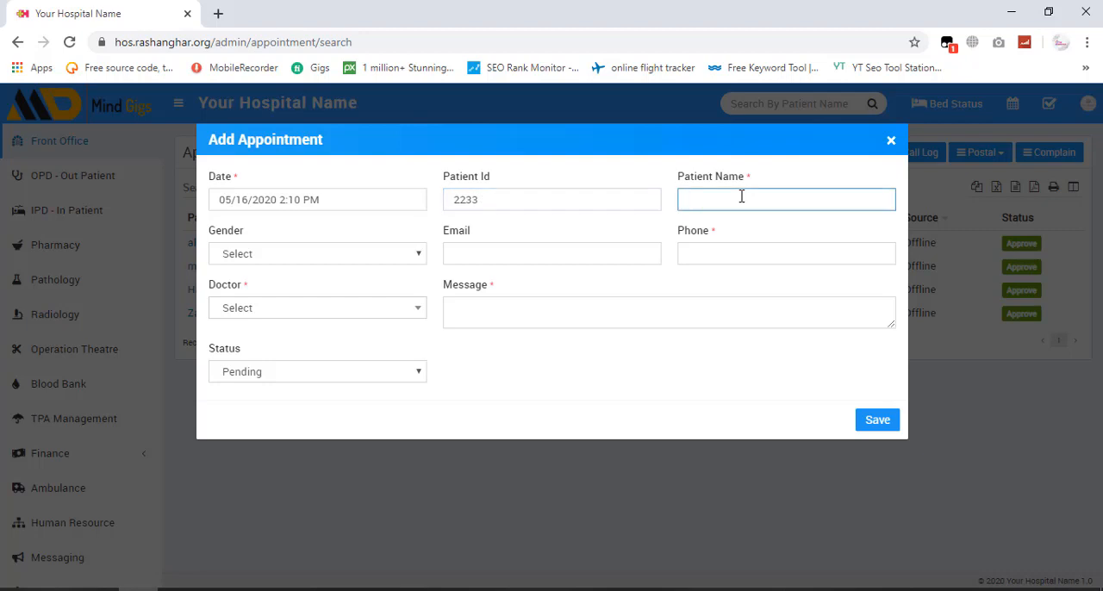
type("nouman")
left_click(306, 261)
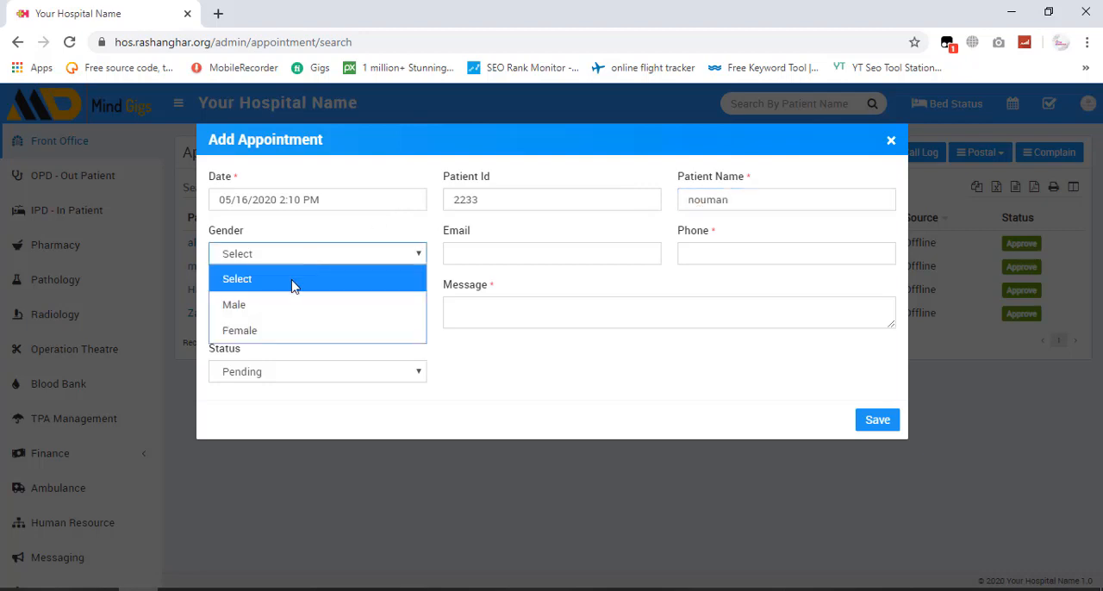
left_click(274, 312)
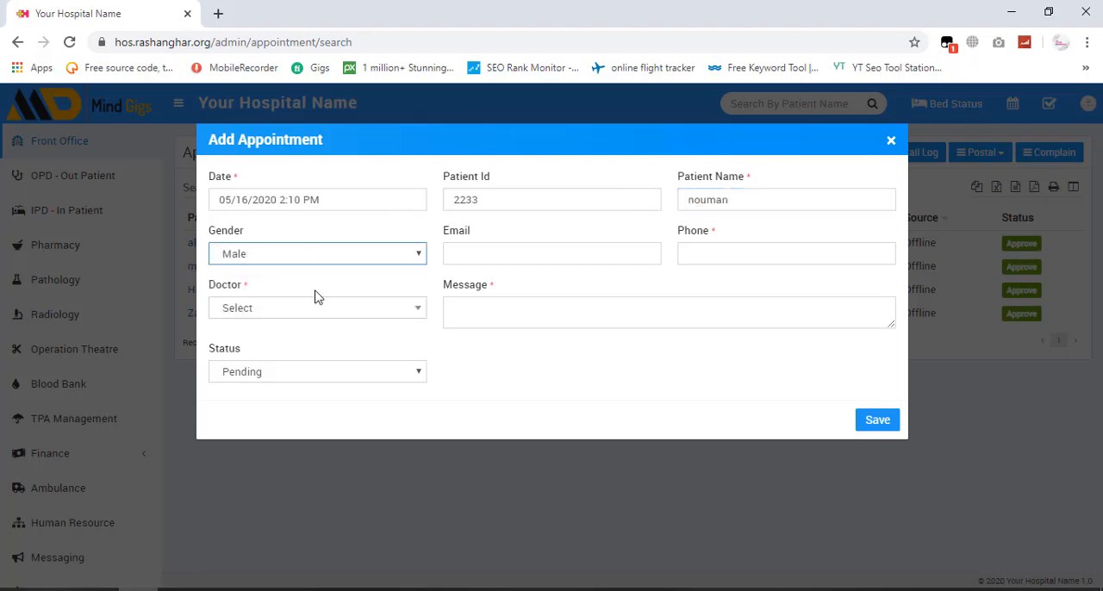
- Fill in the patient's e-mail address and phone number for the appointment
left_click(466, 255)
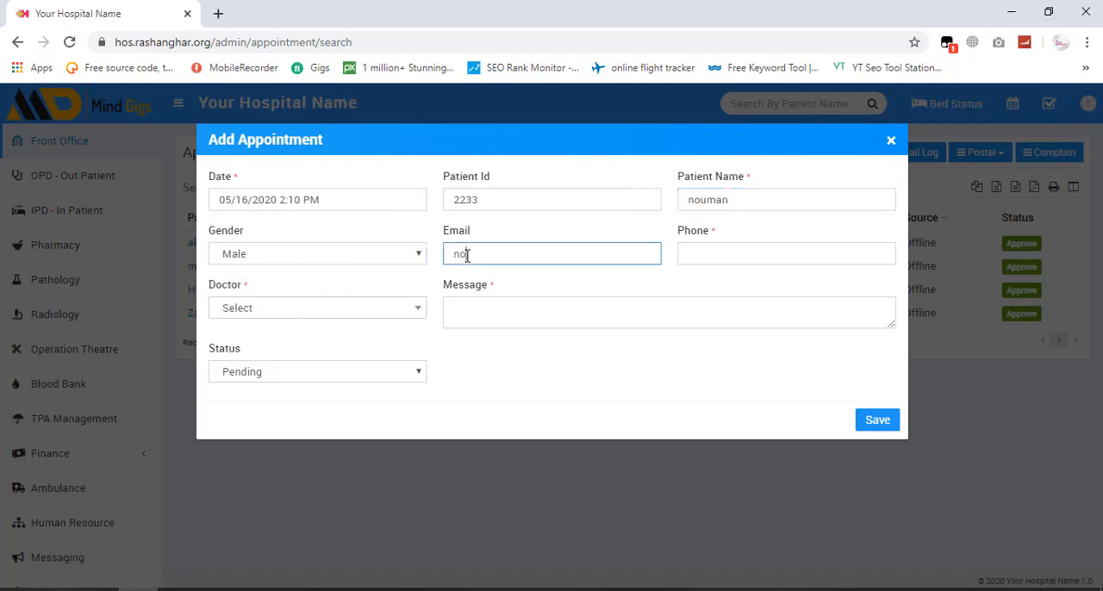
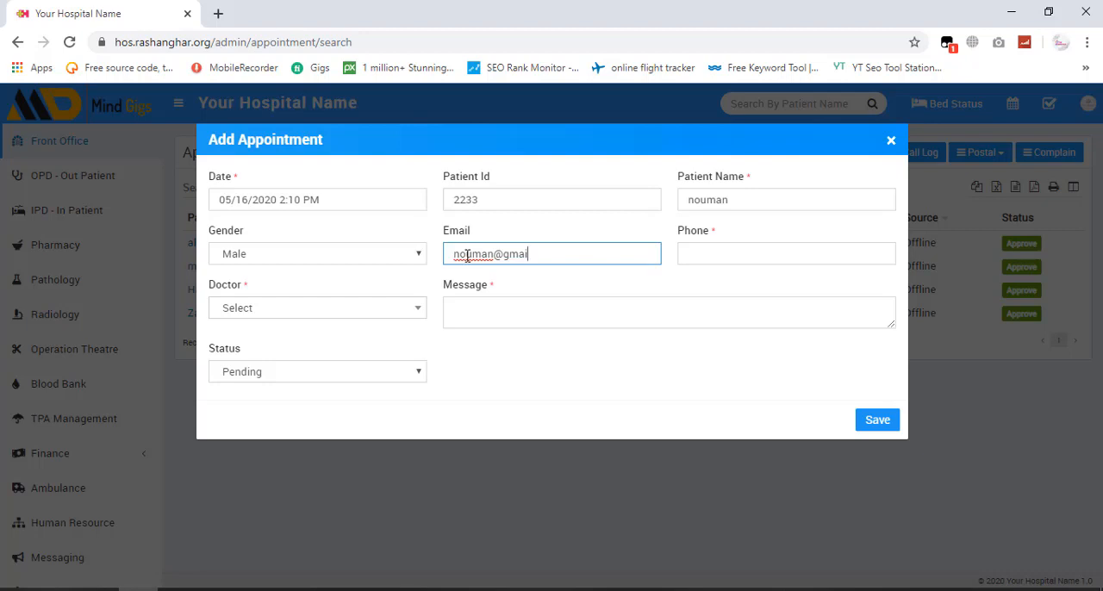
key("Tab")
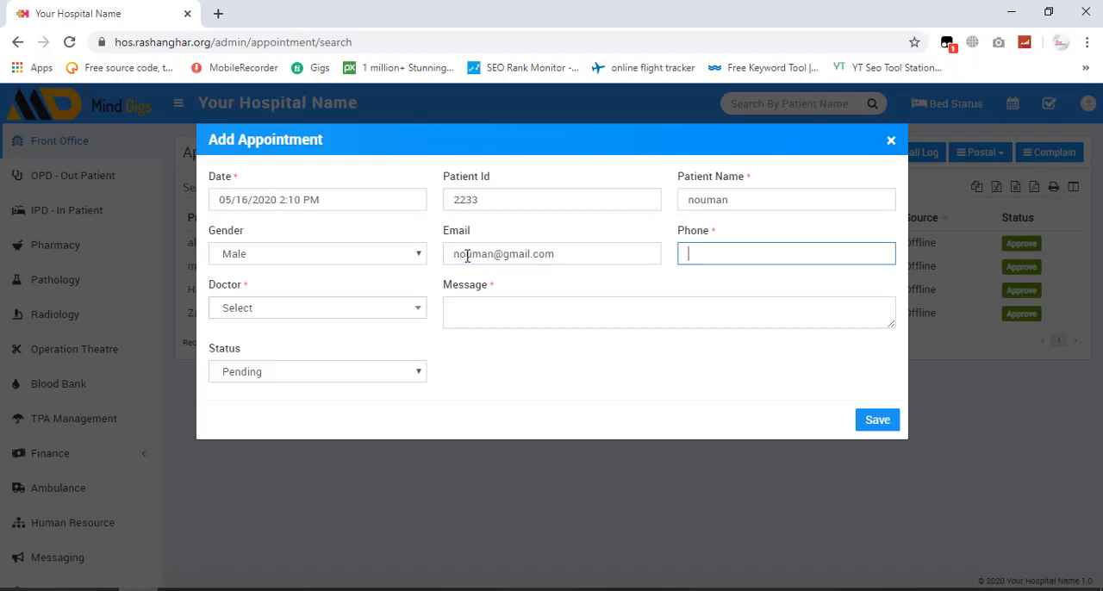
type("03001234567")
- Assign the fourth doctor in the list to the appointment
left_click(328, 314)
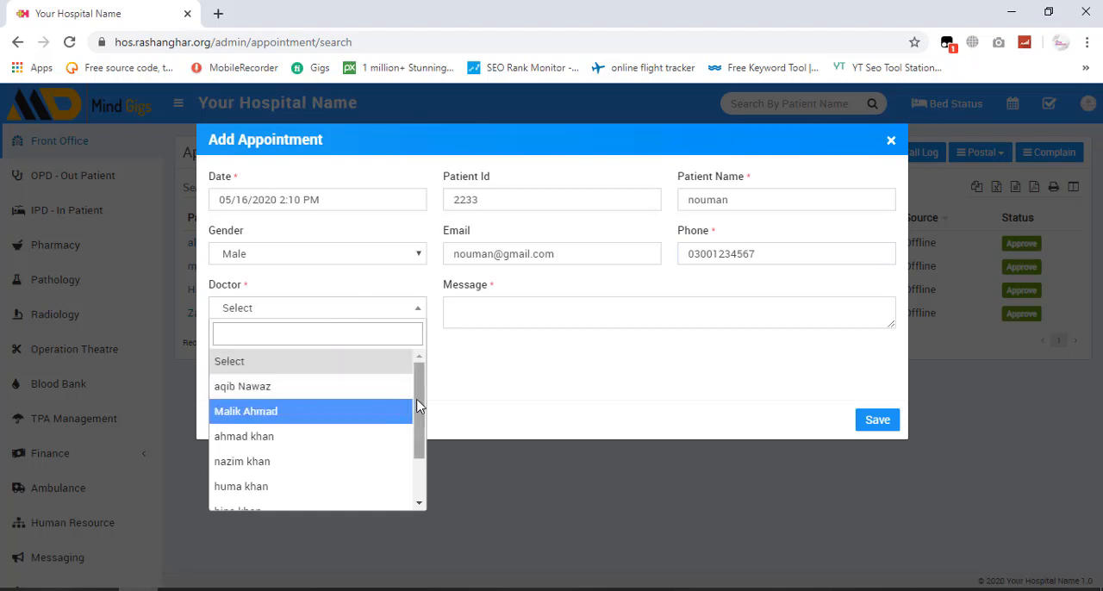
left_click_drag(417, 405, 422, 364)
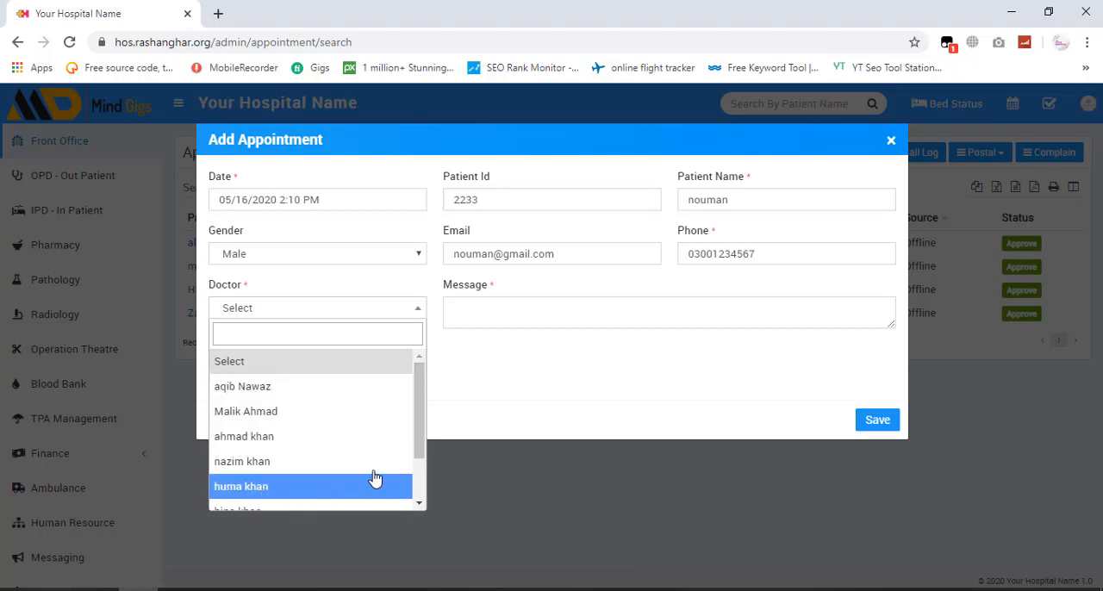
left_click(315, 470)
- Enter "need aappoinmnt urgently" as the appointment message
left_click(507, 303)
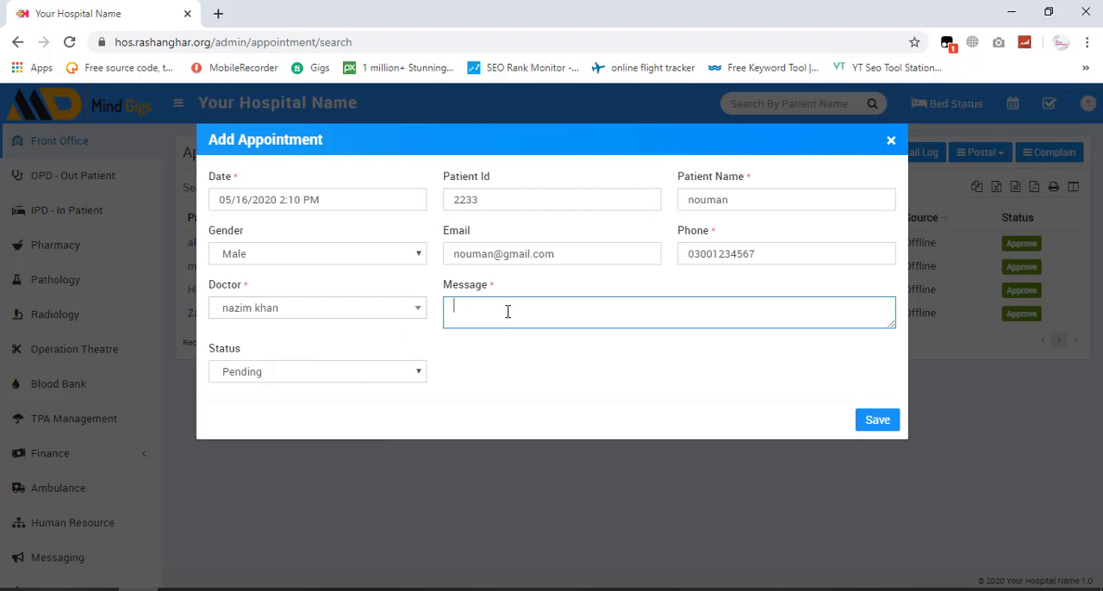
type("need aappoinmnet")
key("BackSpace")
key("BackSpace")
key("BackSpace")
key("BackSpace")
key("BackSpace")
type("inmnt urgently")
- Set the appointment status to Approved and save the appointment
left_click(292, 370)
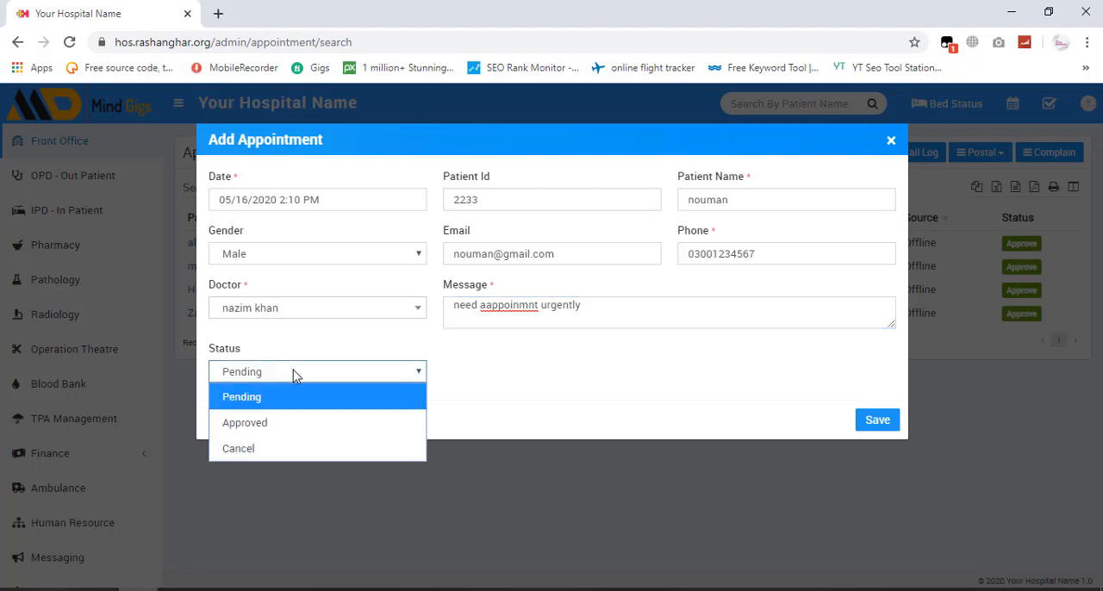
left_click(286, 423)
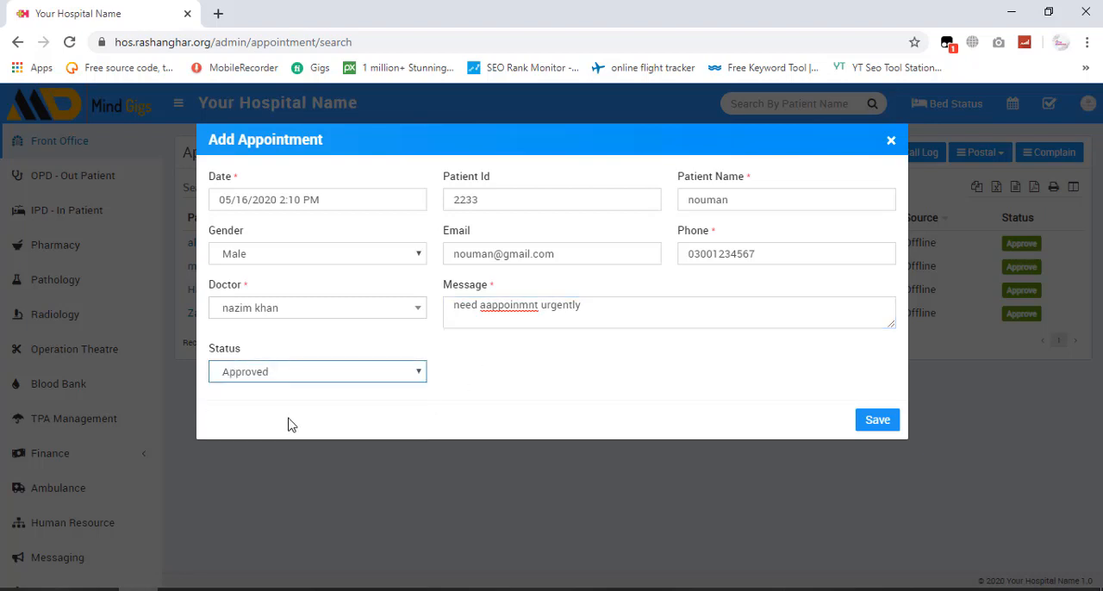
left_click(869, 424)
left_click(870, 424)
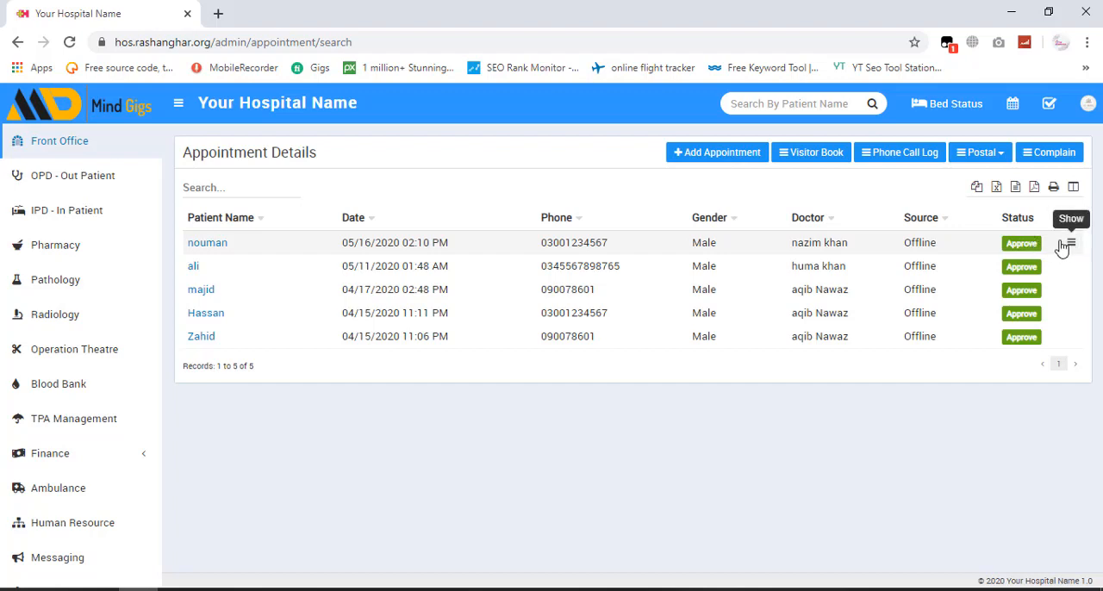
- Open the visitor book, check the purpose choices in a new visitor form, and close the form without saving
left_click(800, 161)
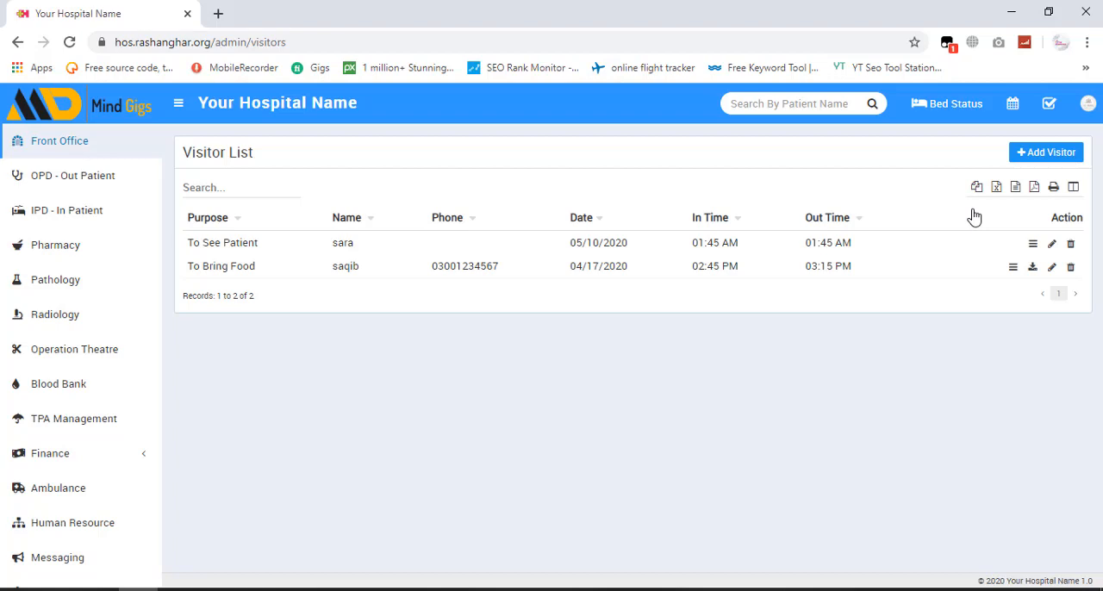
left_click(1045, 159)
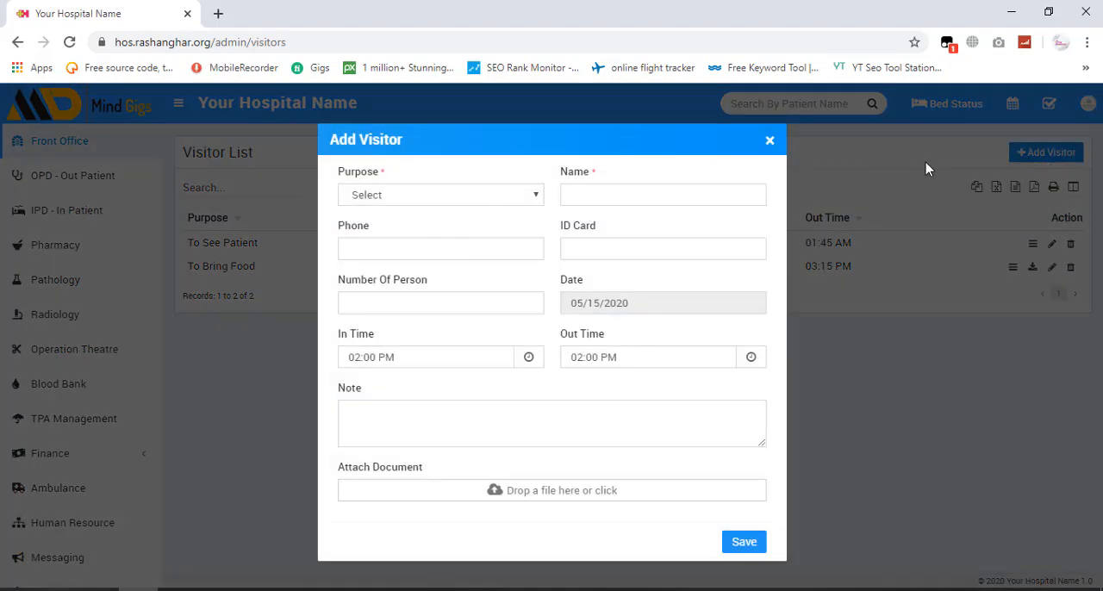
left_click(425, 201)
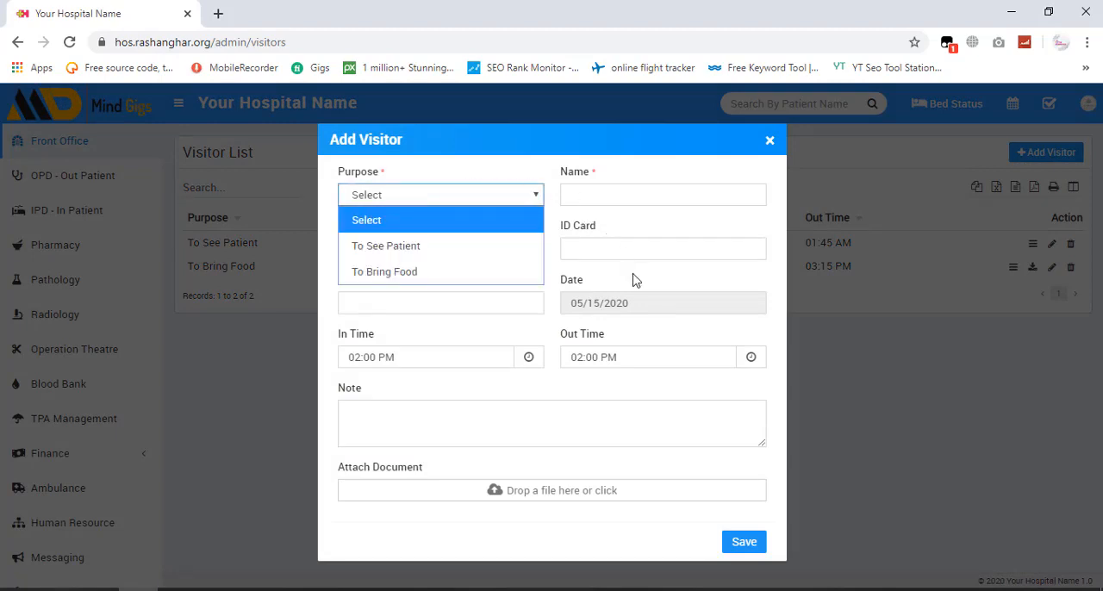
left_click(443, 184)
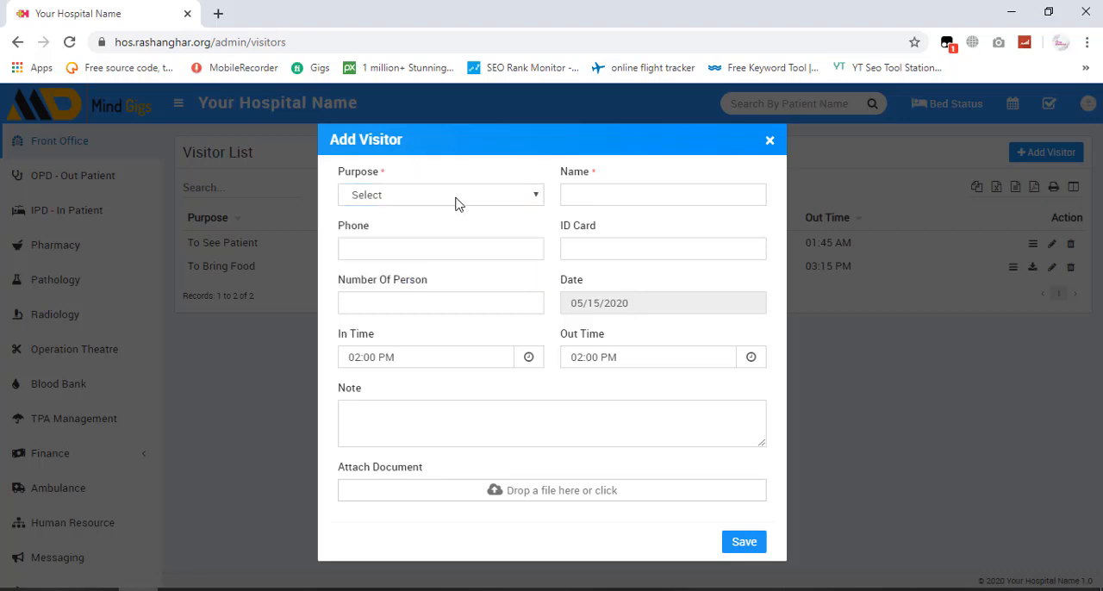
left_click(457, 203)
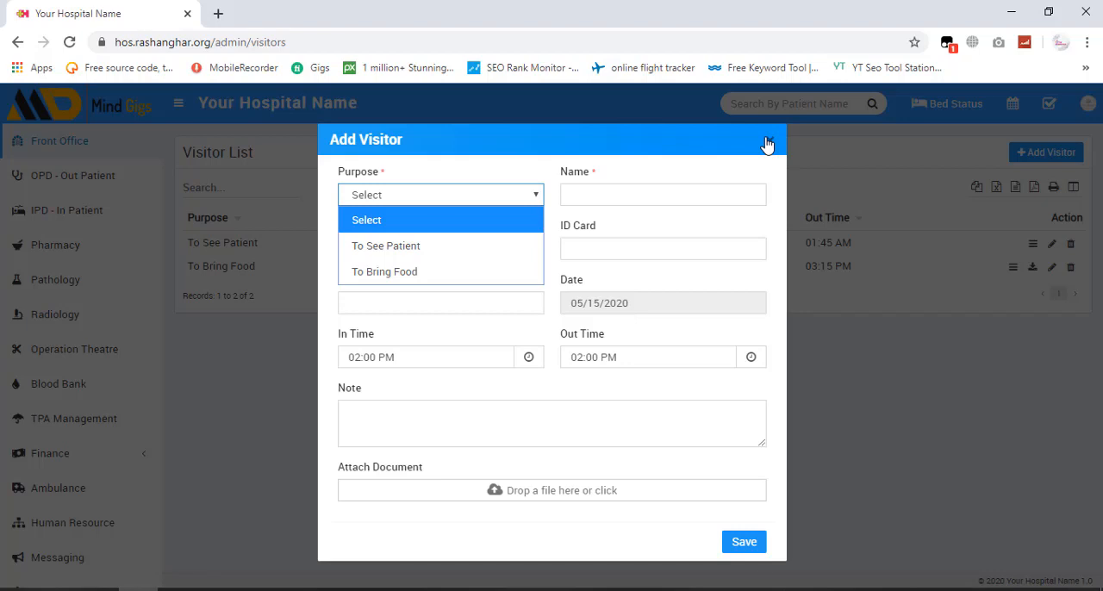
left_click(767, 143)
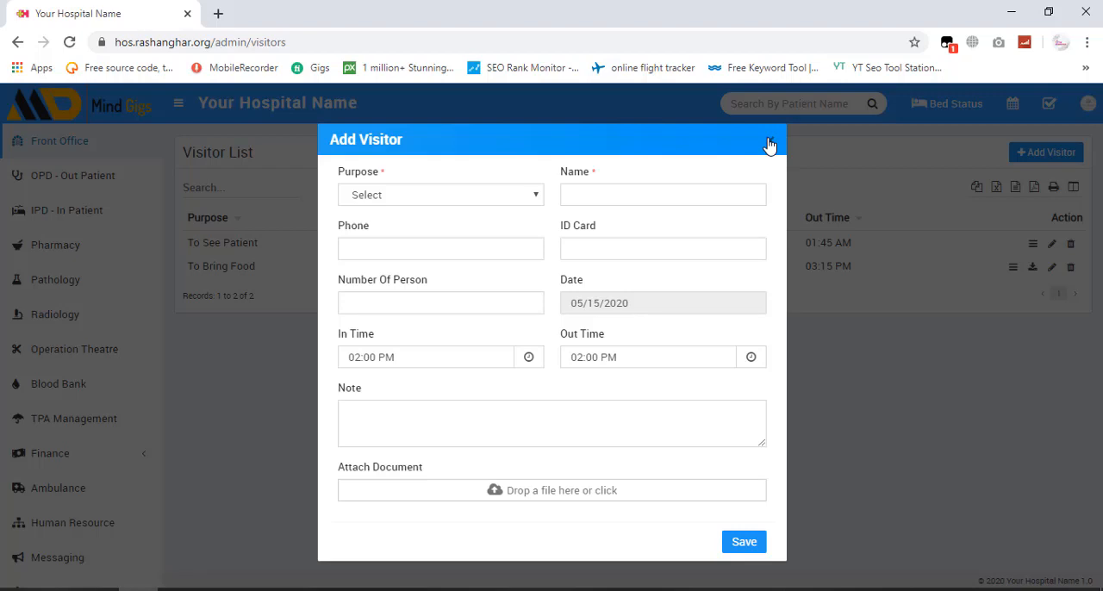
left_click(769, 144)
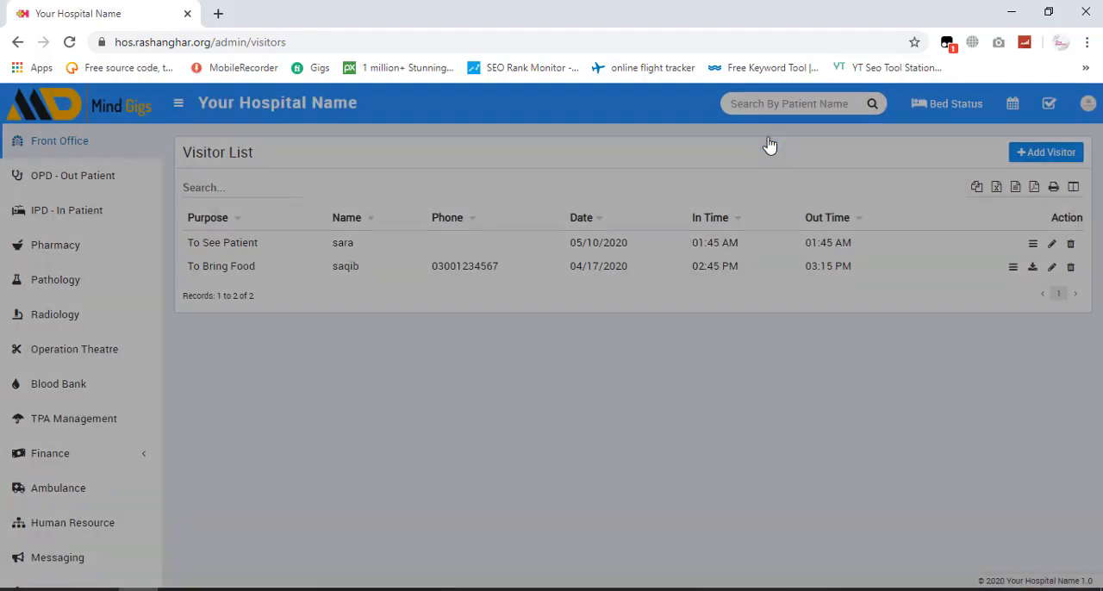
left_click(378, 589)
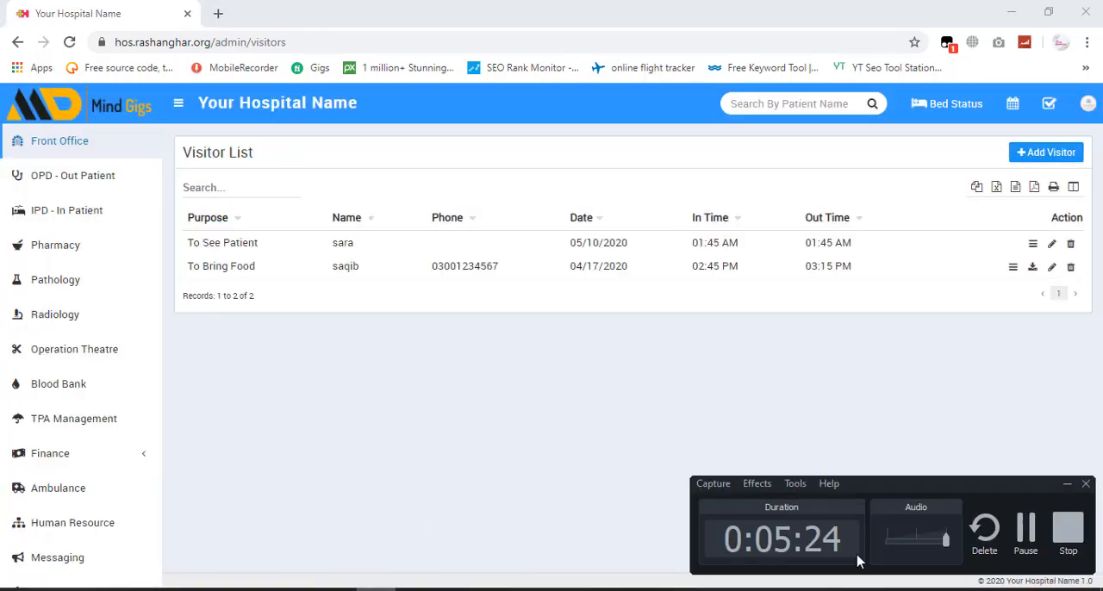
left_click(1024, 548)
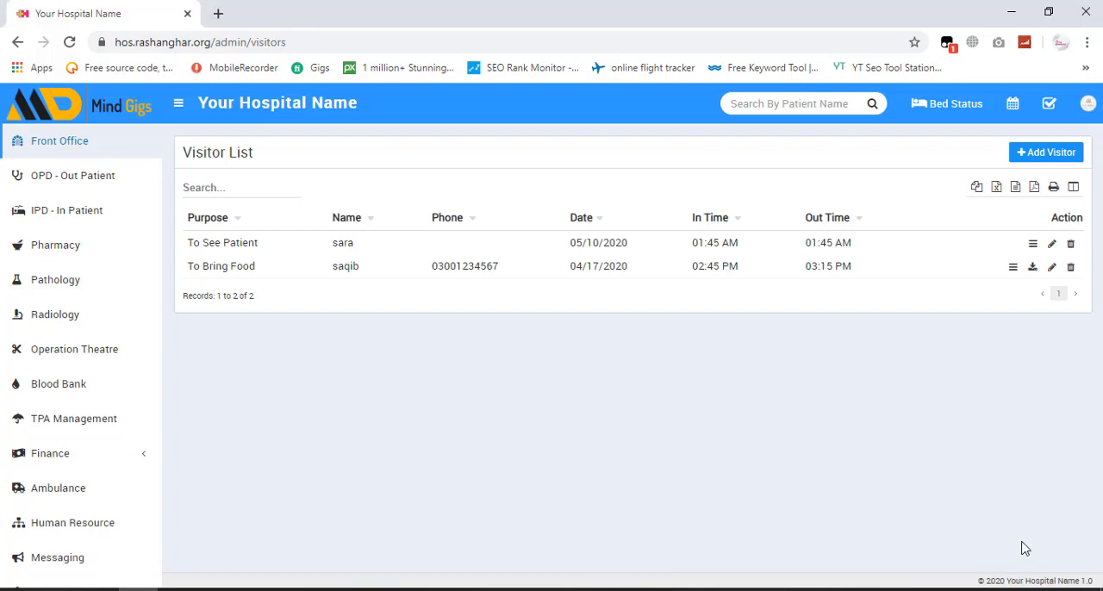
- Open the Front Office setup page with the list of visitor purposes
scroll(78, 370, "down", 2)
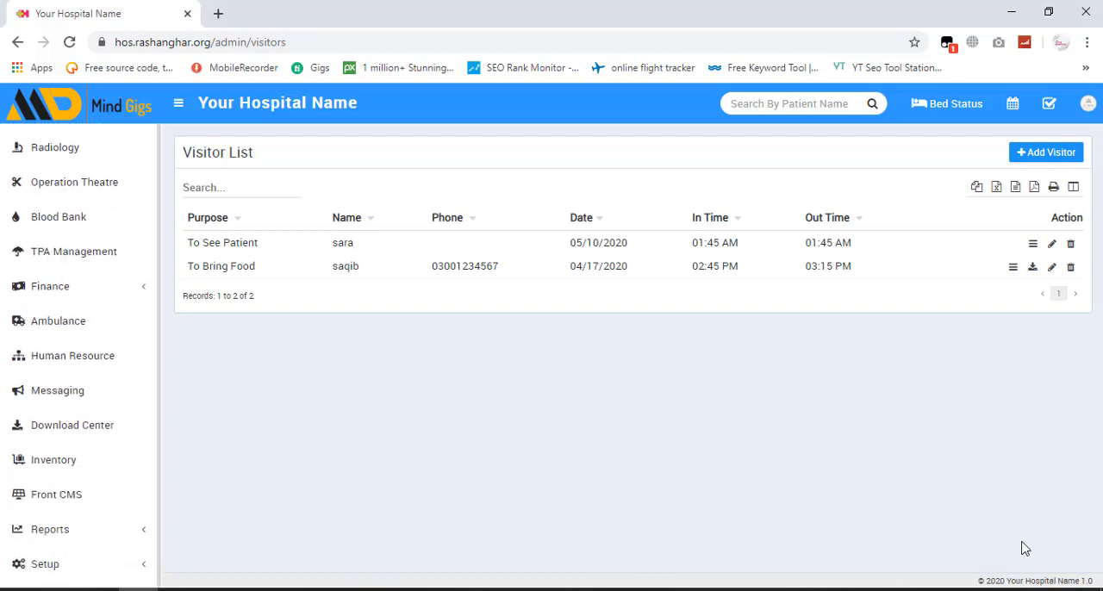
left_click(81, 527)
left_click(78, 564)
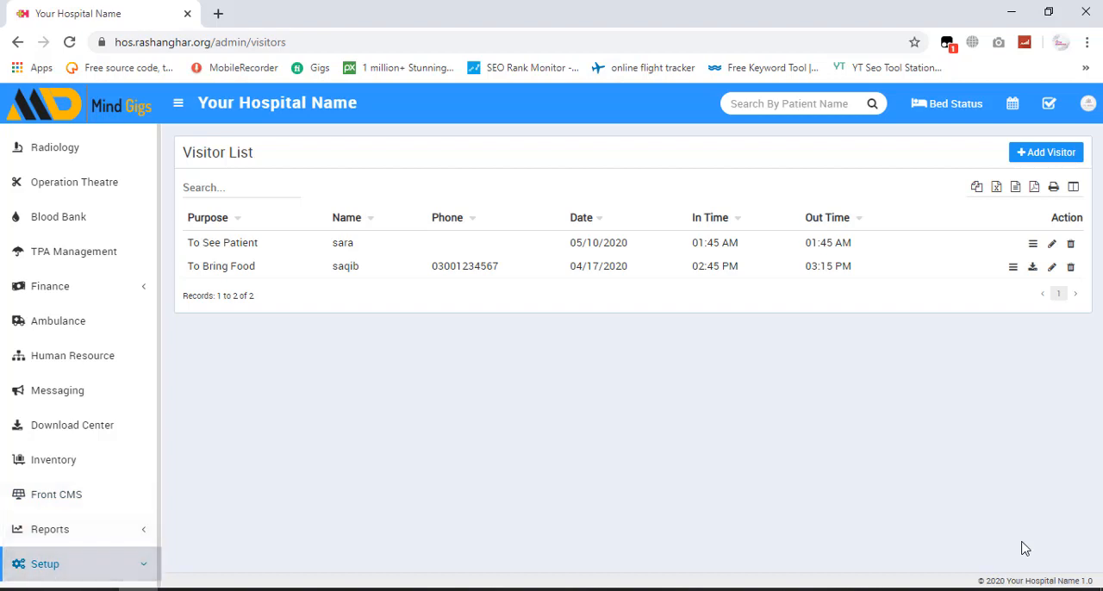
scroll(81, 276, "down", 1)
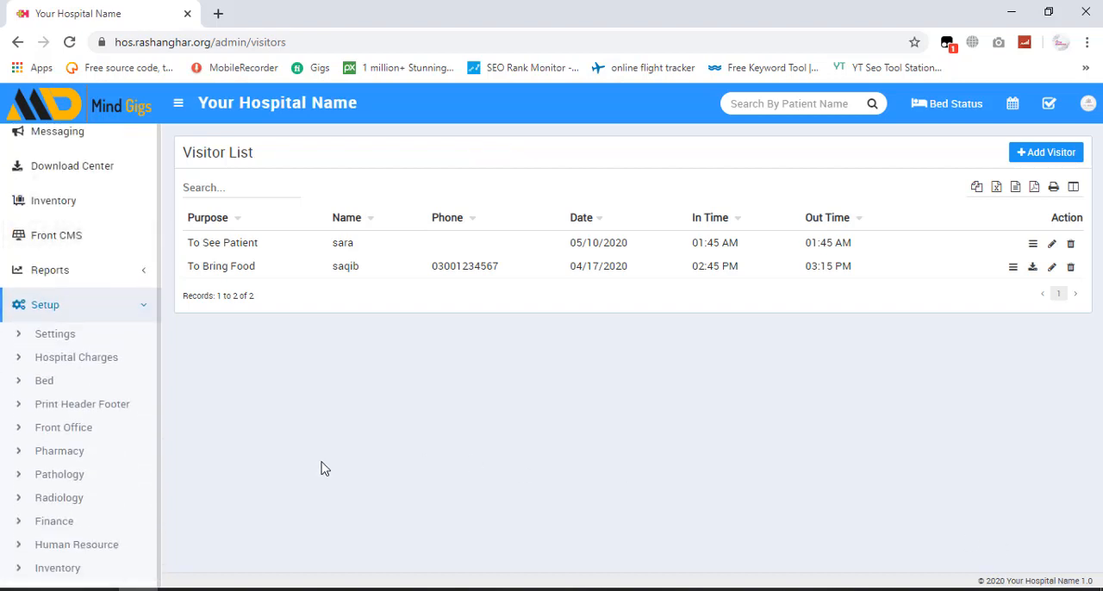
left_click(55, 431)
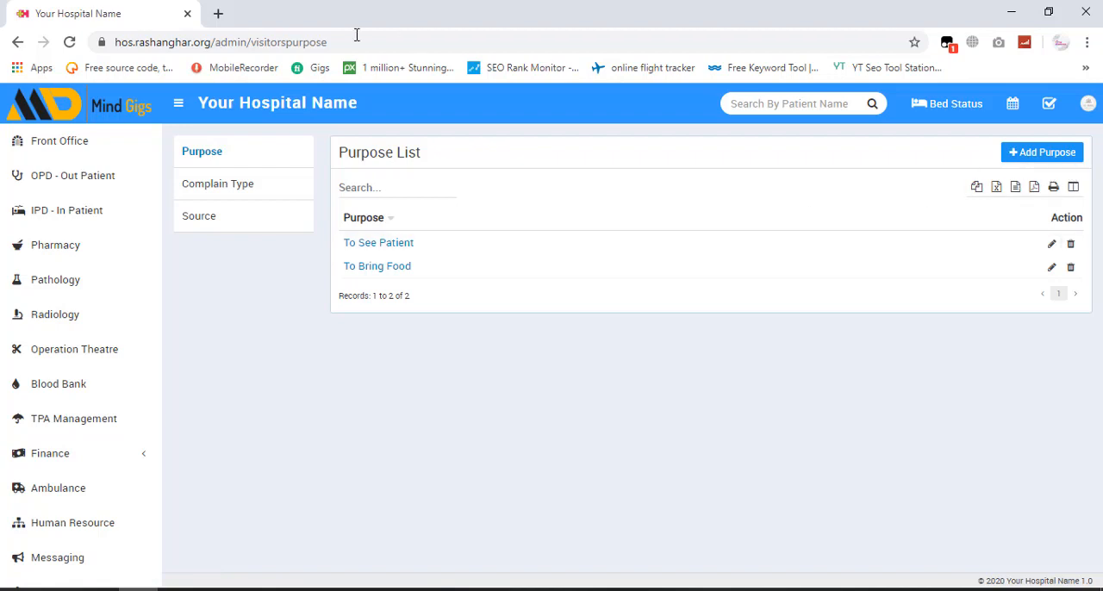
- Start a new visitor purpose named "to get some information"
left_click(1043, 160)
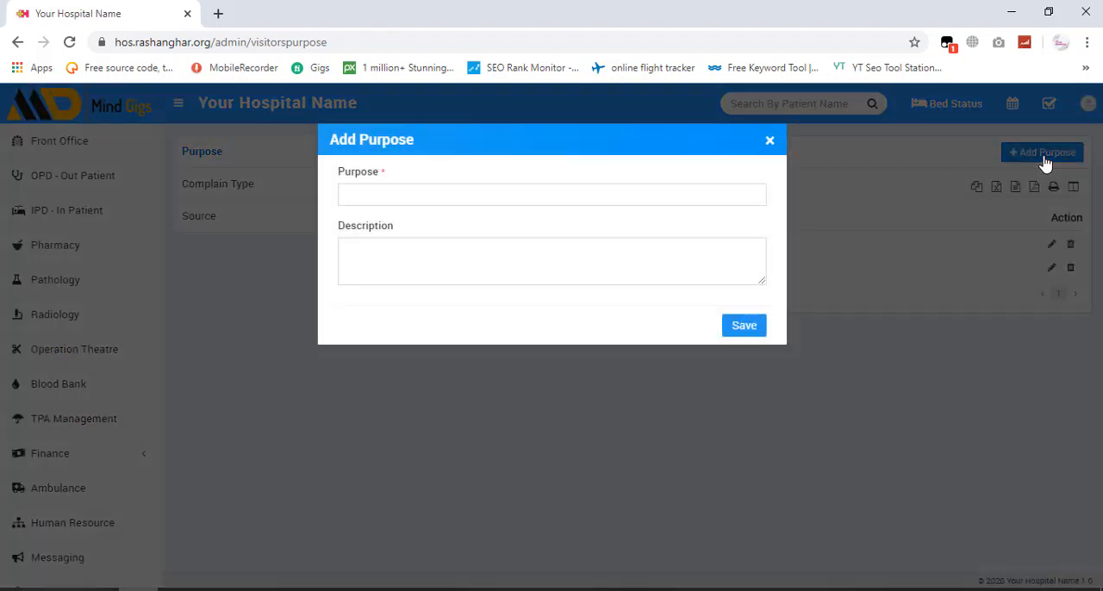
left_click(469, 202)
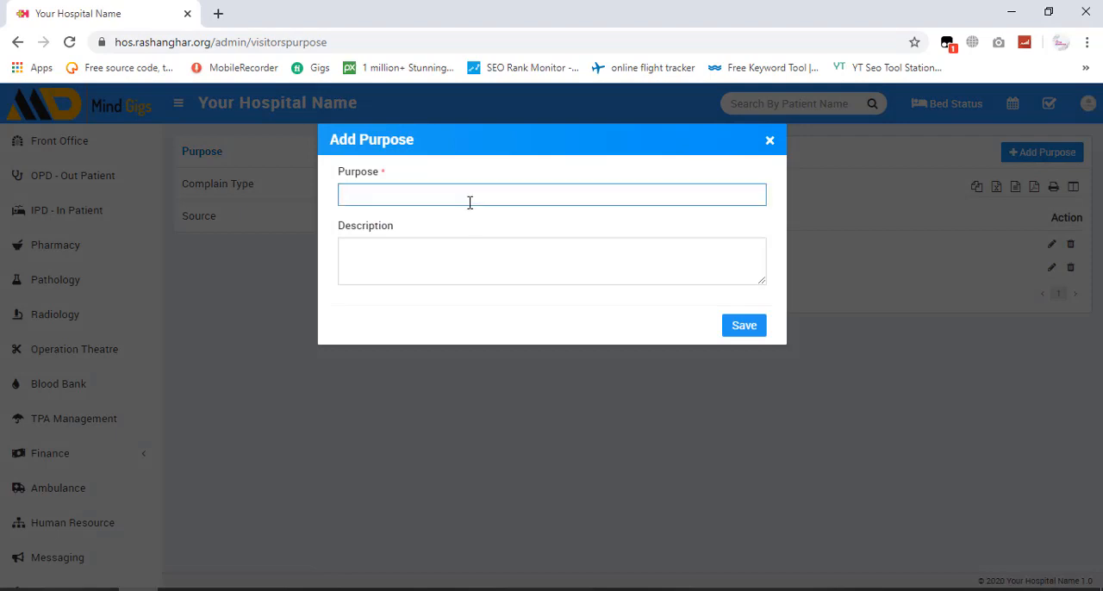
type("to get some information")
- Describe the purpose as "information about radiology department timing" and save it
left_click(466, 244)
type("infor")
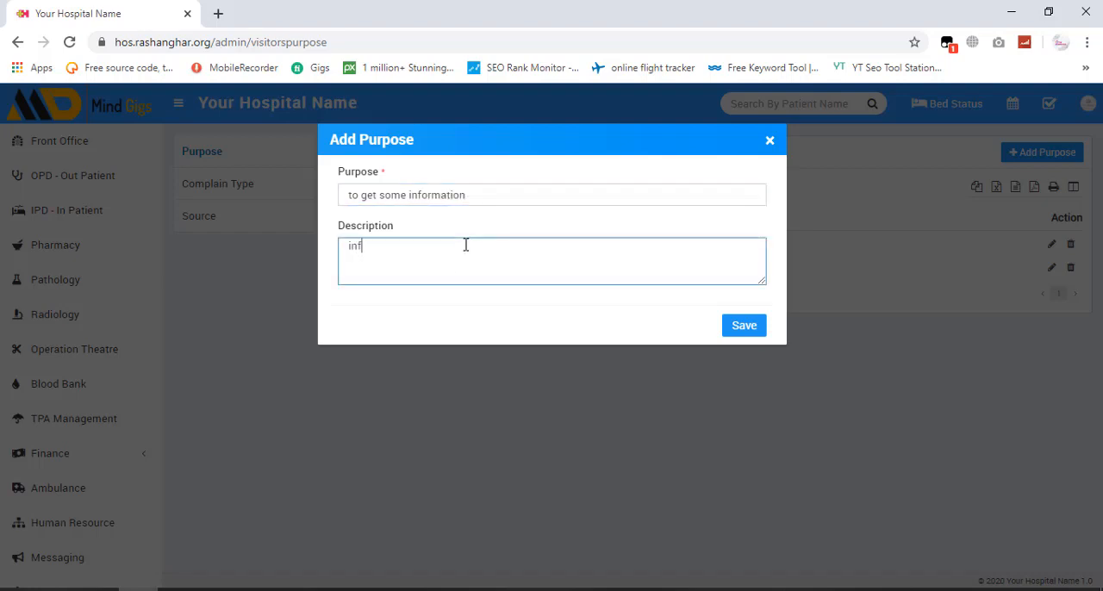
type("mation about p")
key("BackSpace")
type("radiology depart")
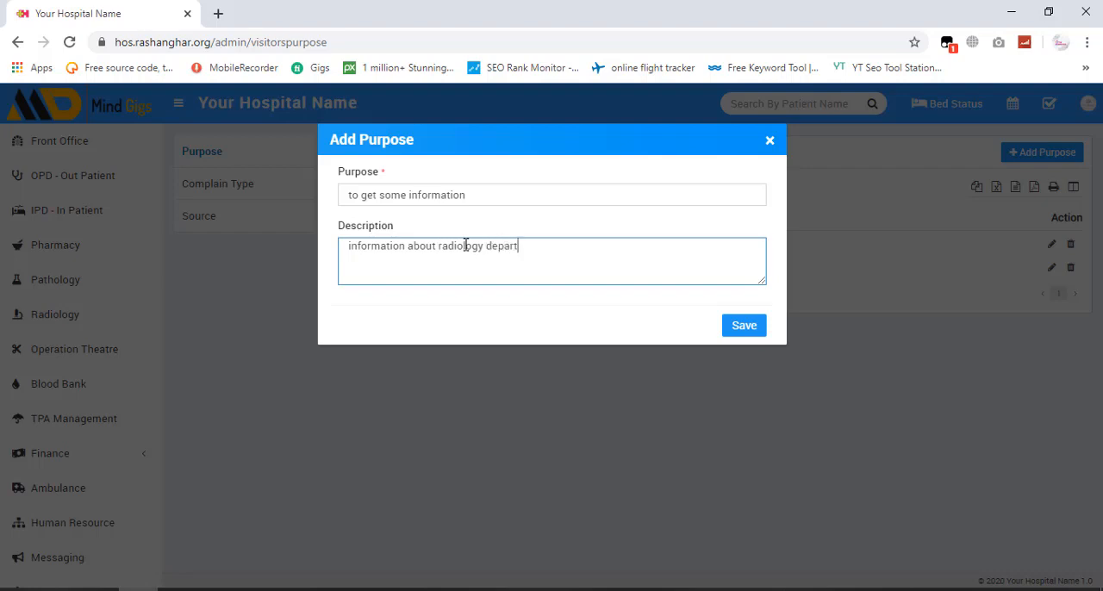
type("ment timing")
left_click(745, 326)
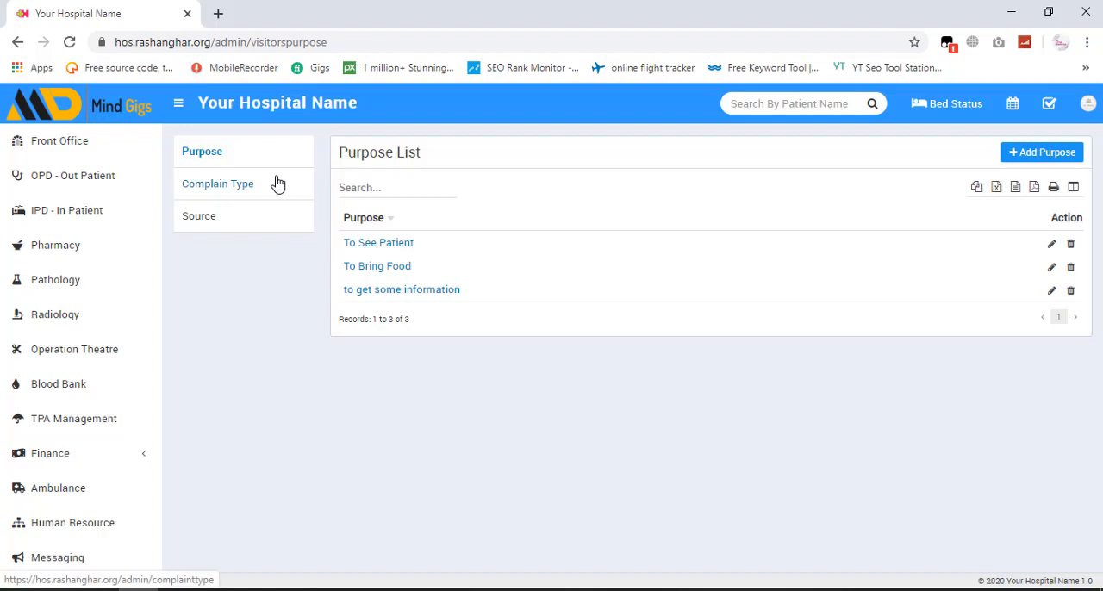
- Start a new complain type named "late deleivry services" in the complain type setup
left_click(223, 195)
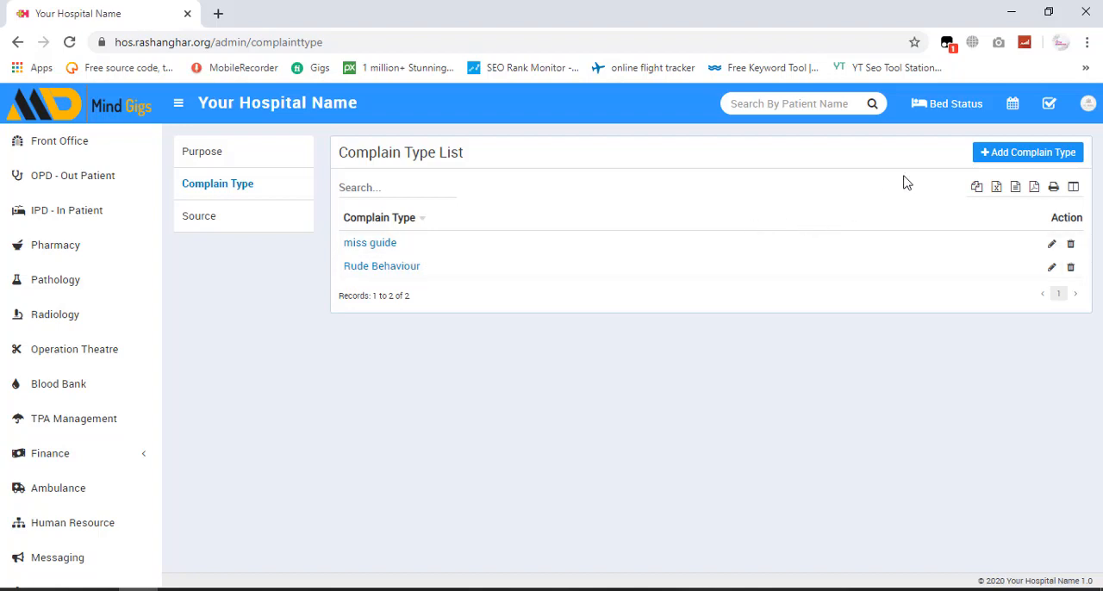
left_click(1025, 160)
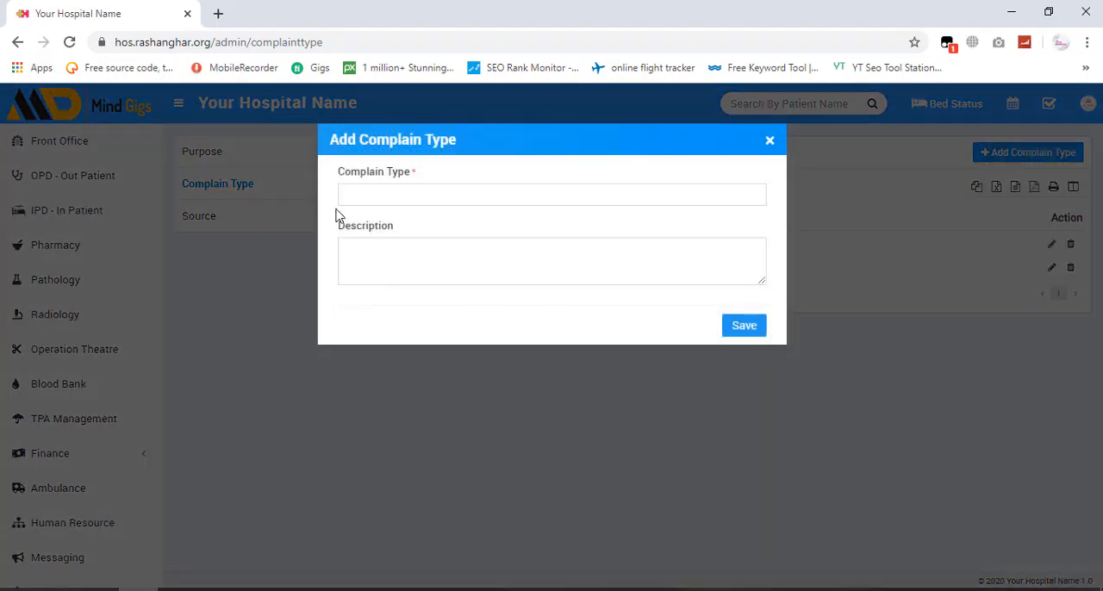
left_click(365, 197)
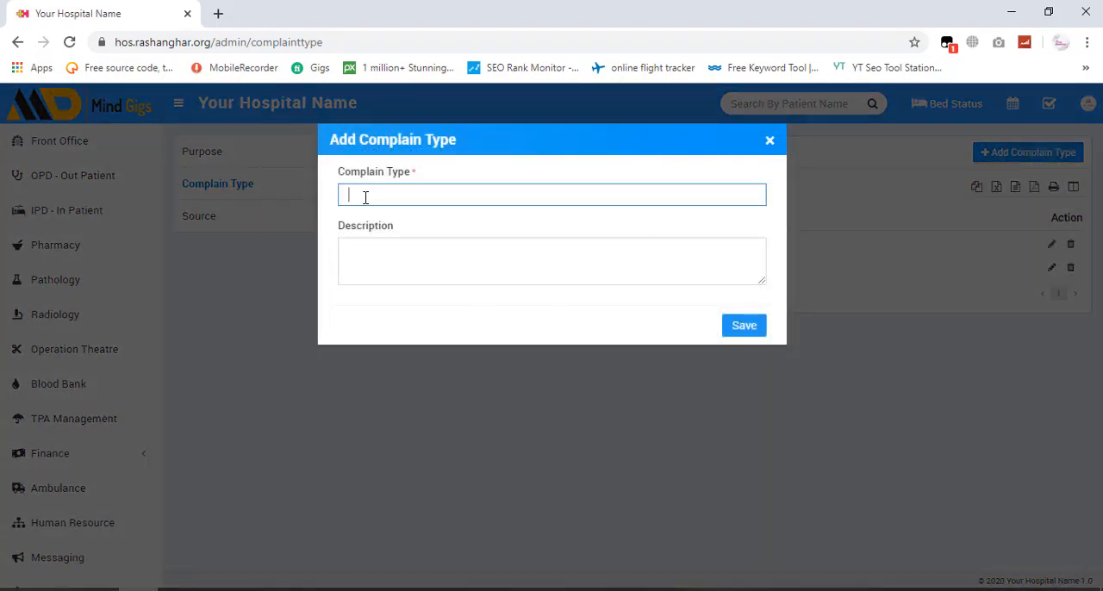
type("late deleivry services")
- Describe the complain type as "staff is too slow" and save it
left_click(385, 261)
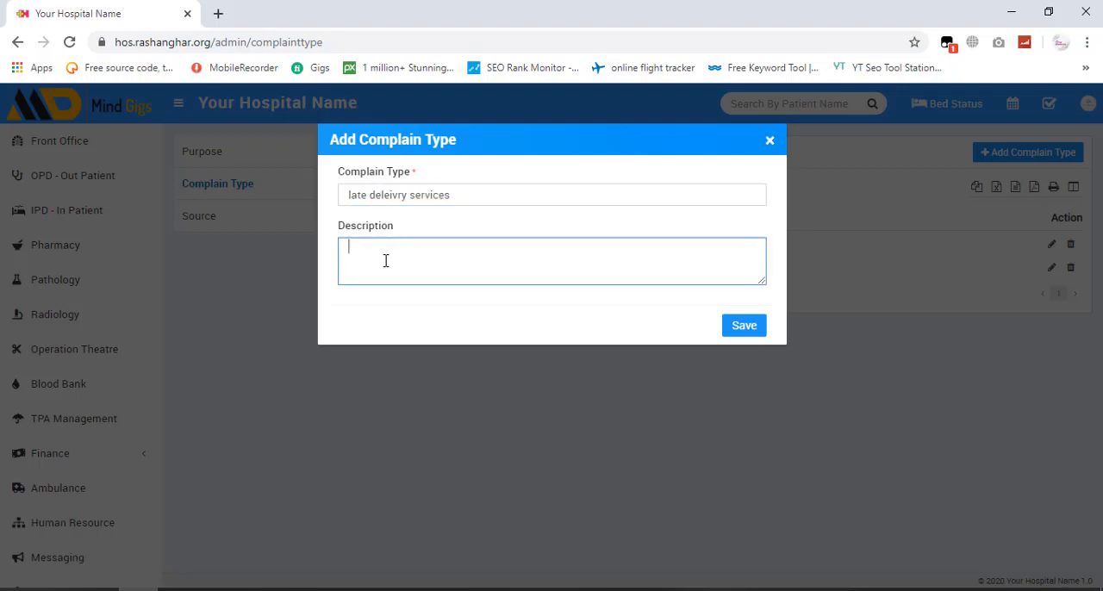
type("staff is too  slow")
left_click(745, 327)
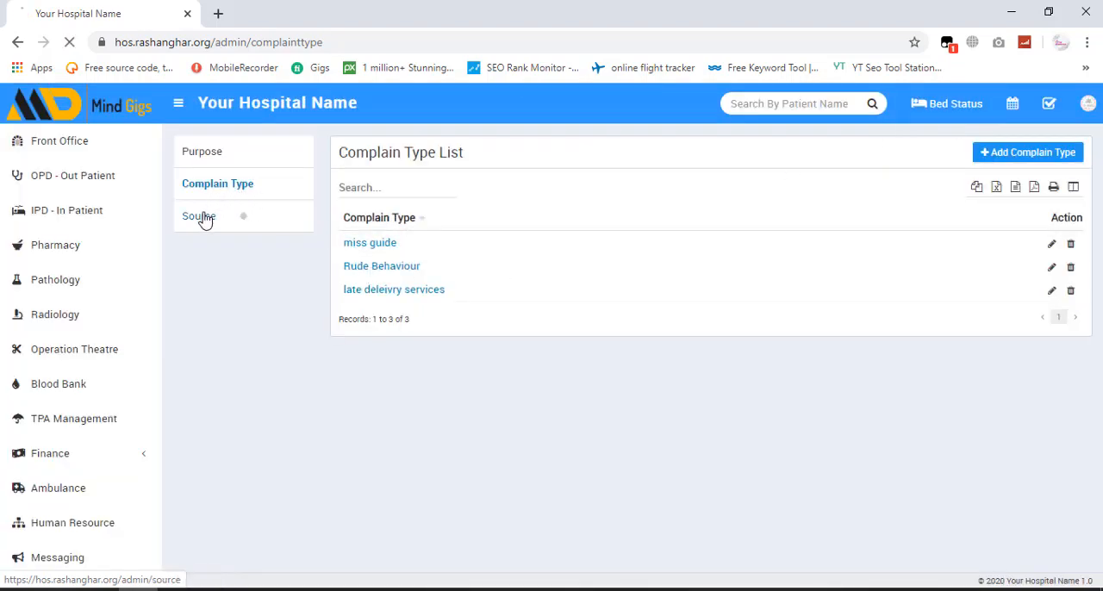
- Add and save a source named "SMS" with the description "Text Messages" in the source setup
left_click(203, 218)
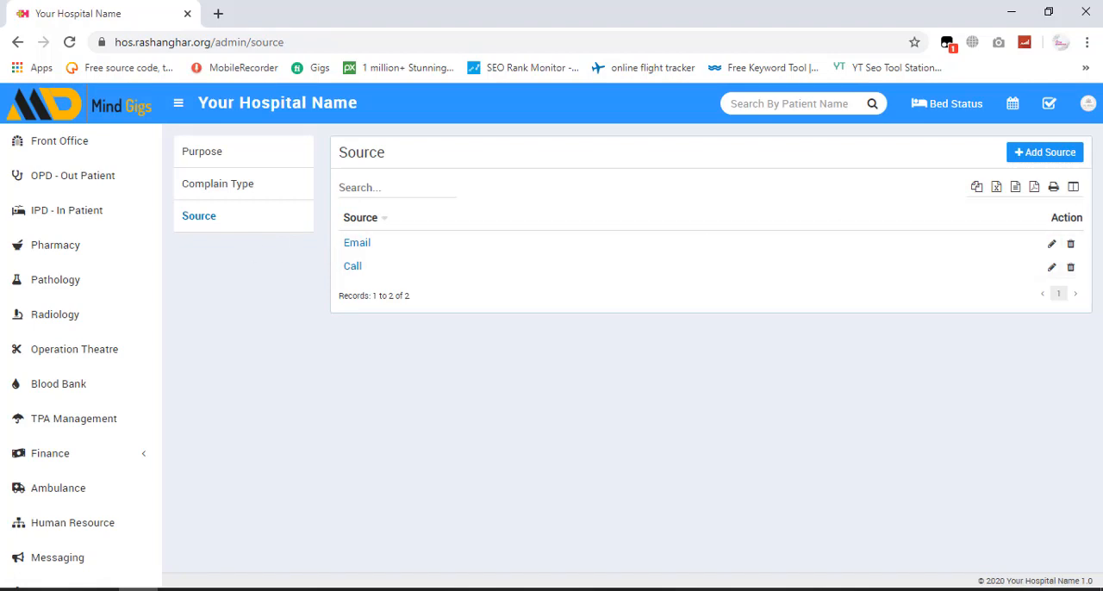
left_click(1038, 153)
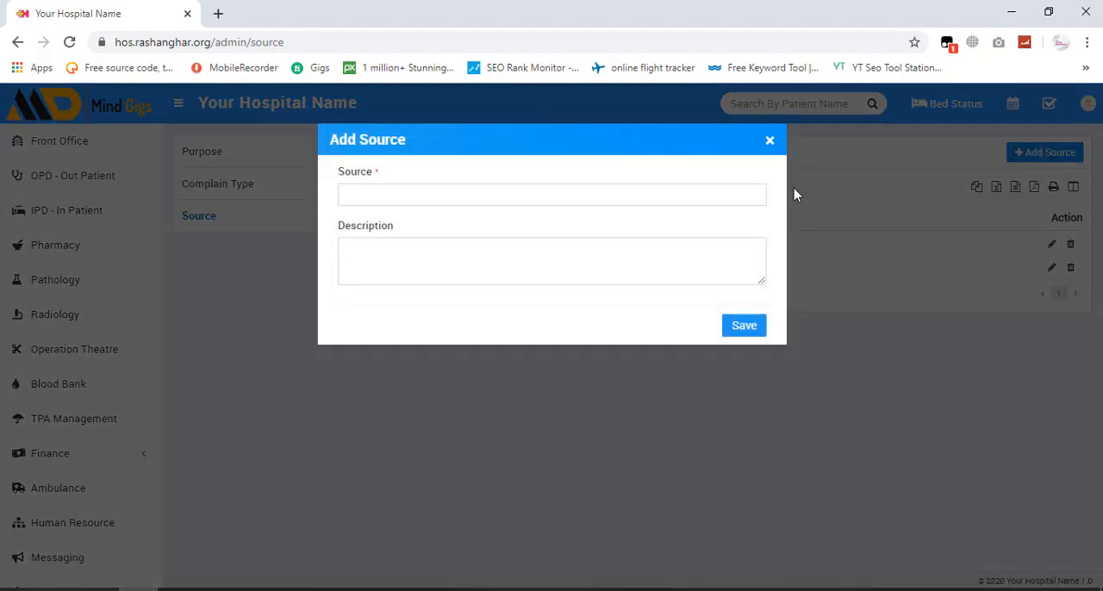
left_click(492, 194)
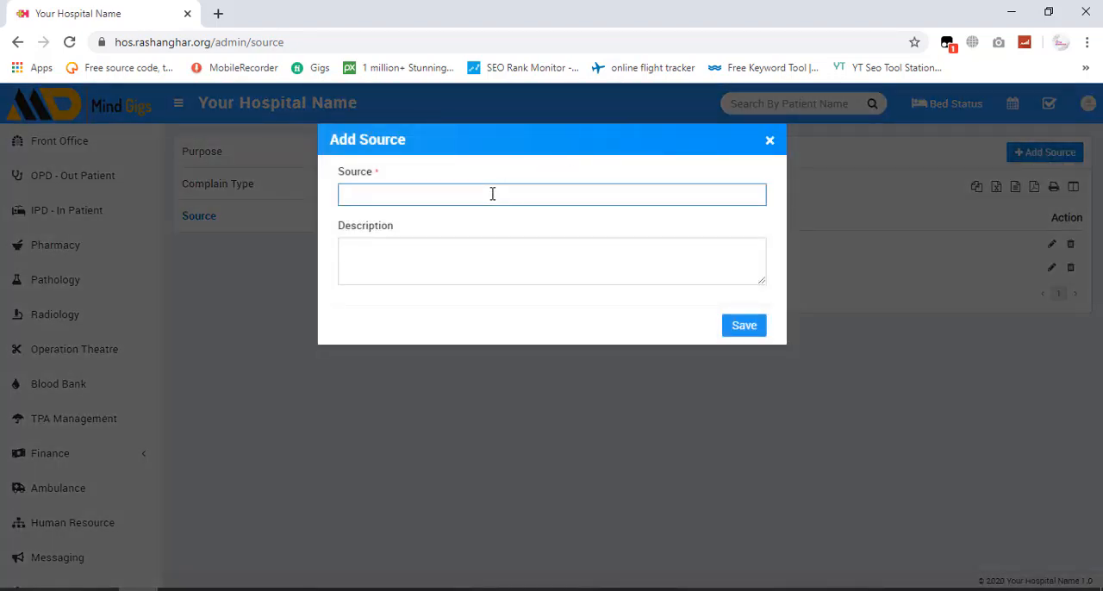
type("SMS")
left_click(450, 248)
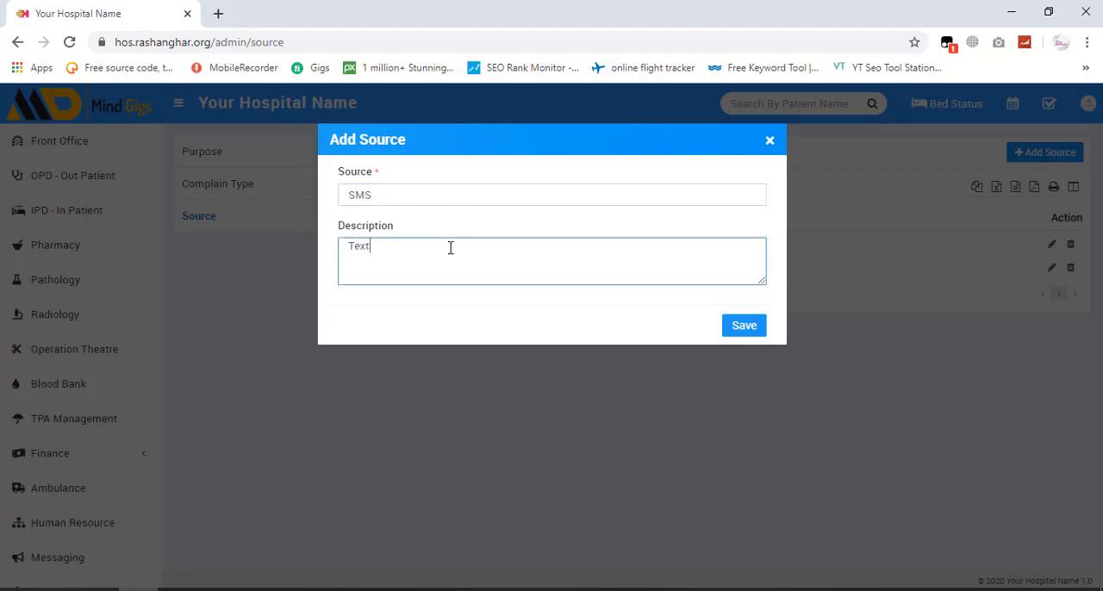
type("Text Messages")
left_click(739, 328)
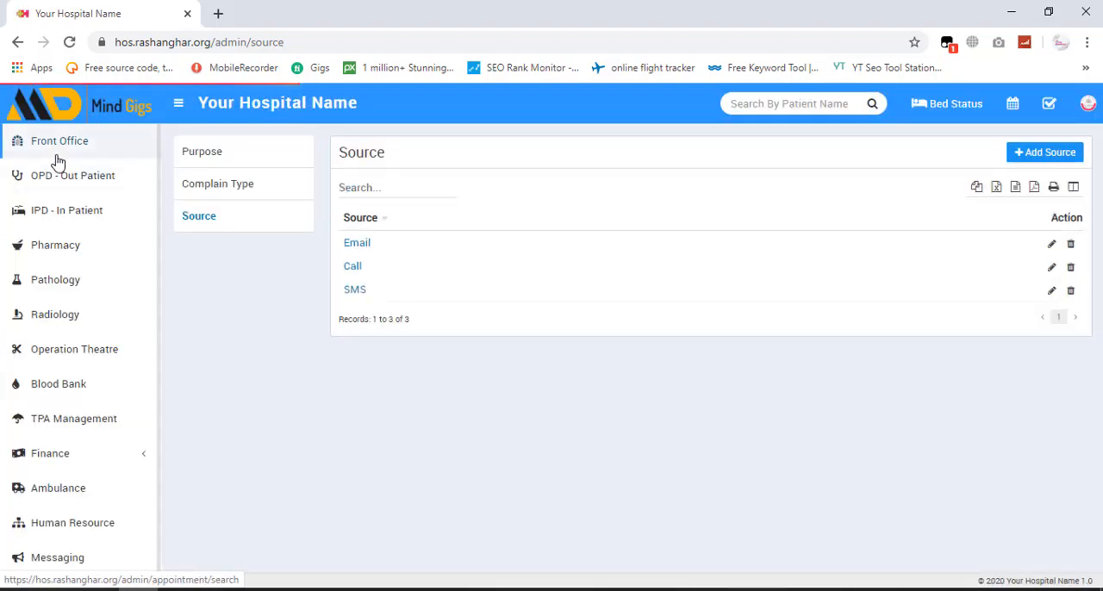
- Start a new visitor entry in the front office visitor book with the purpose "to get some information"
left_click(56, 147)
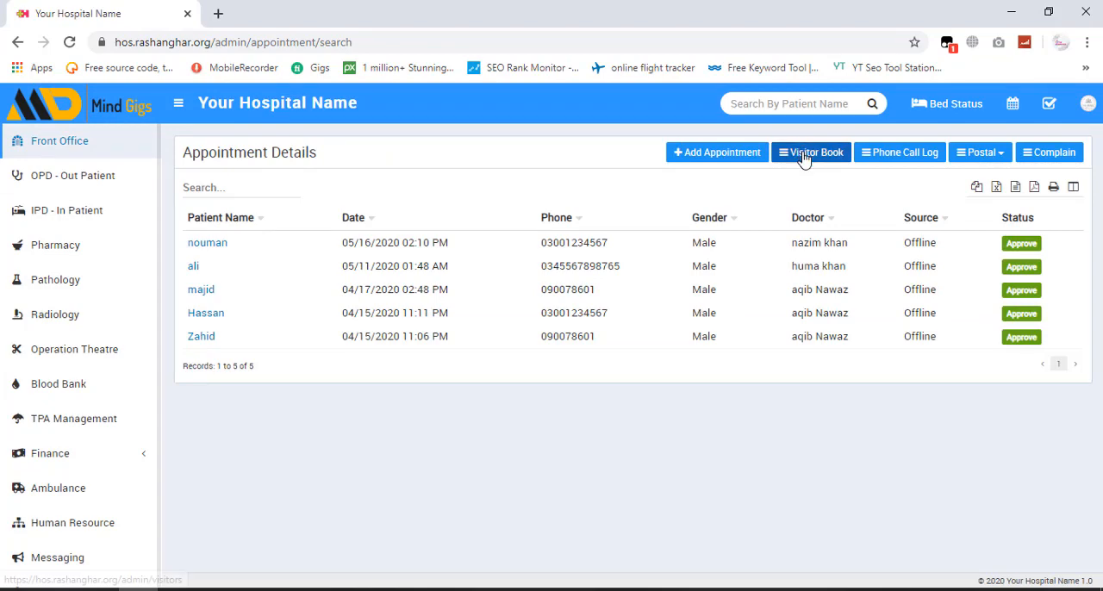
left_click(802, 157)
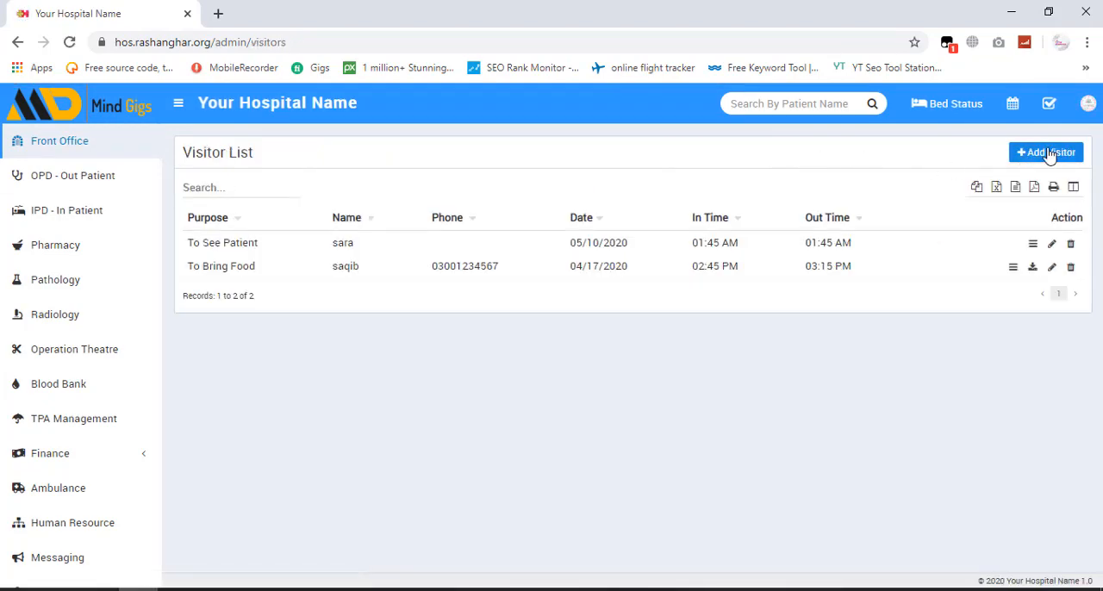
left_click(1049, 153)
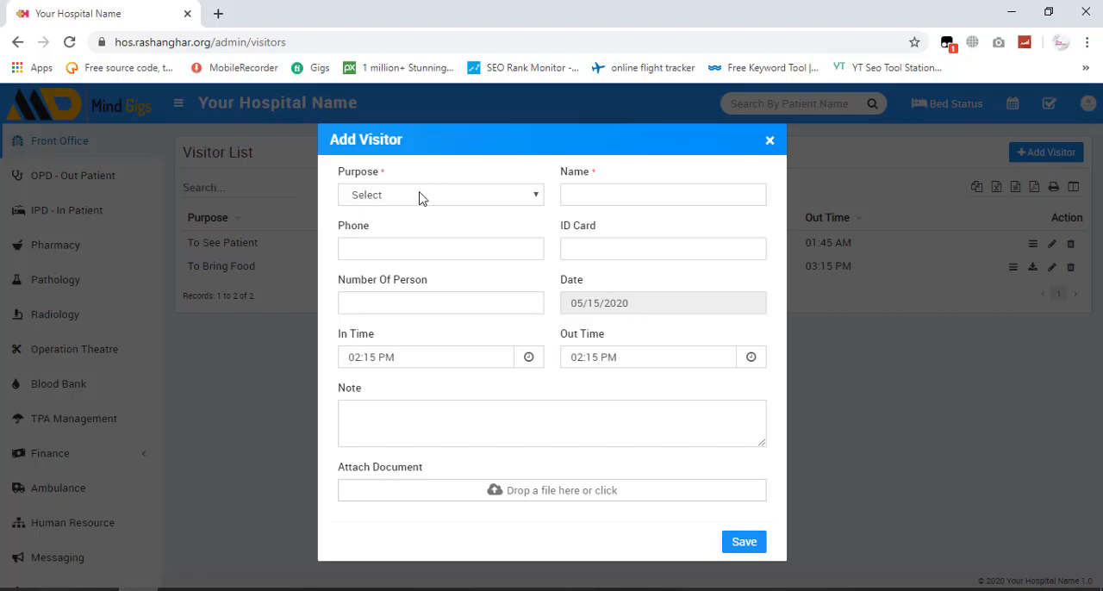
left_click(422, 197)
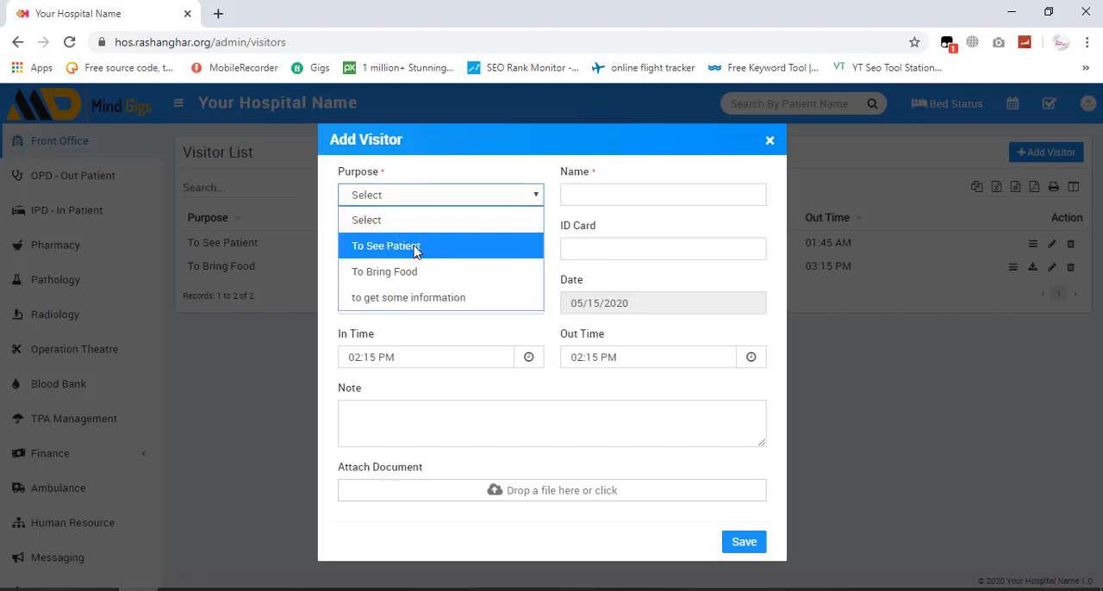
left_click(431, 297)
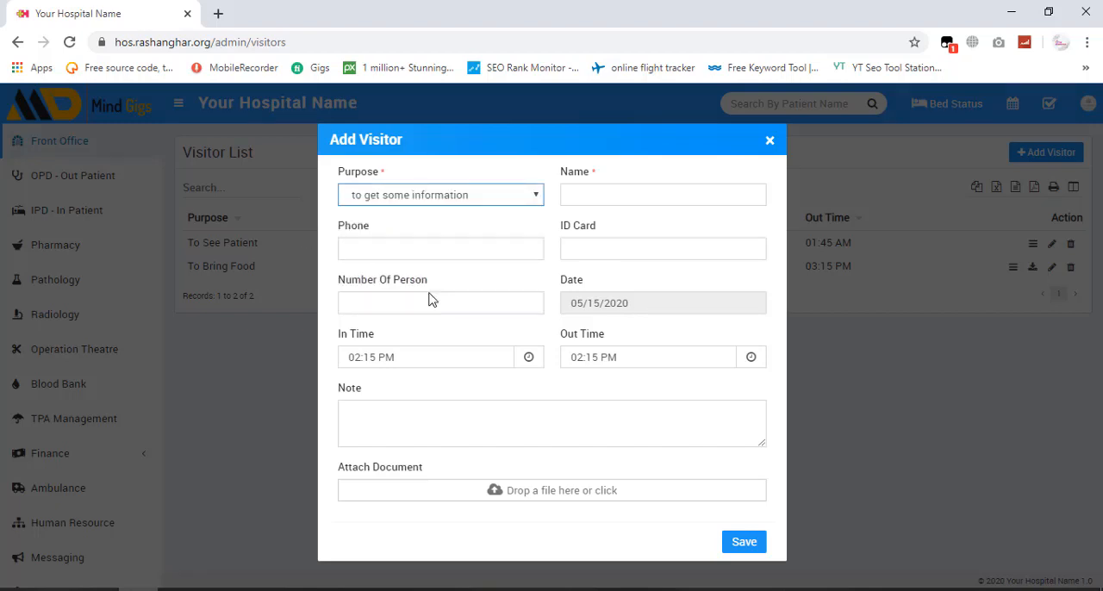
- Enter the visitor's name, phone number and ID card number
left_click(605, 195)
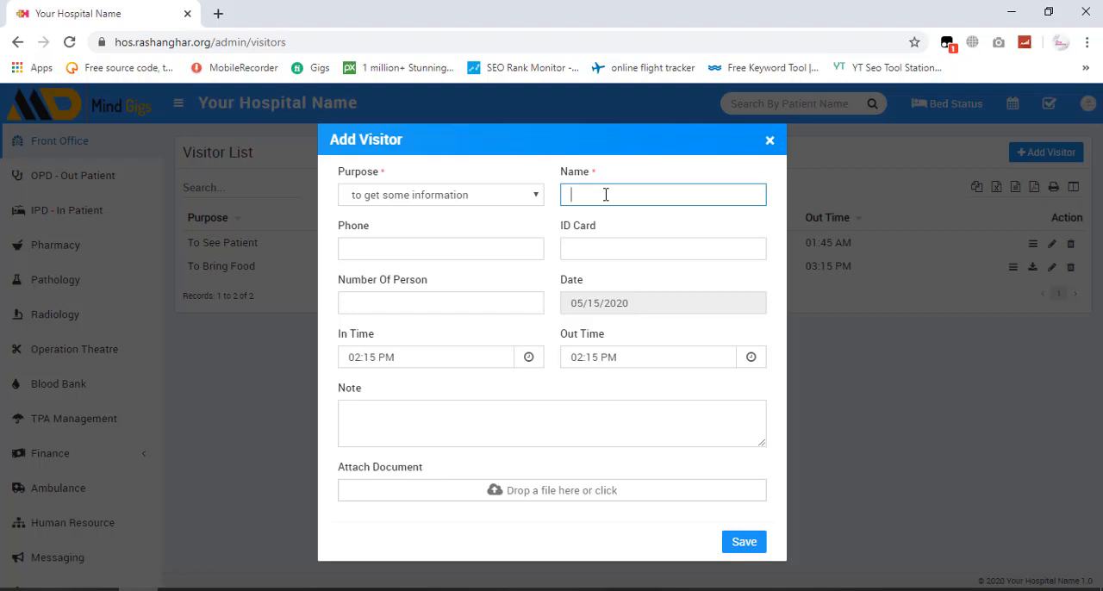
type("kamran")
key("Tab")
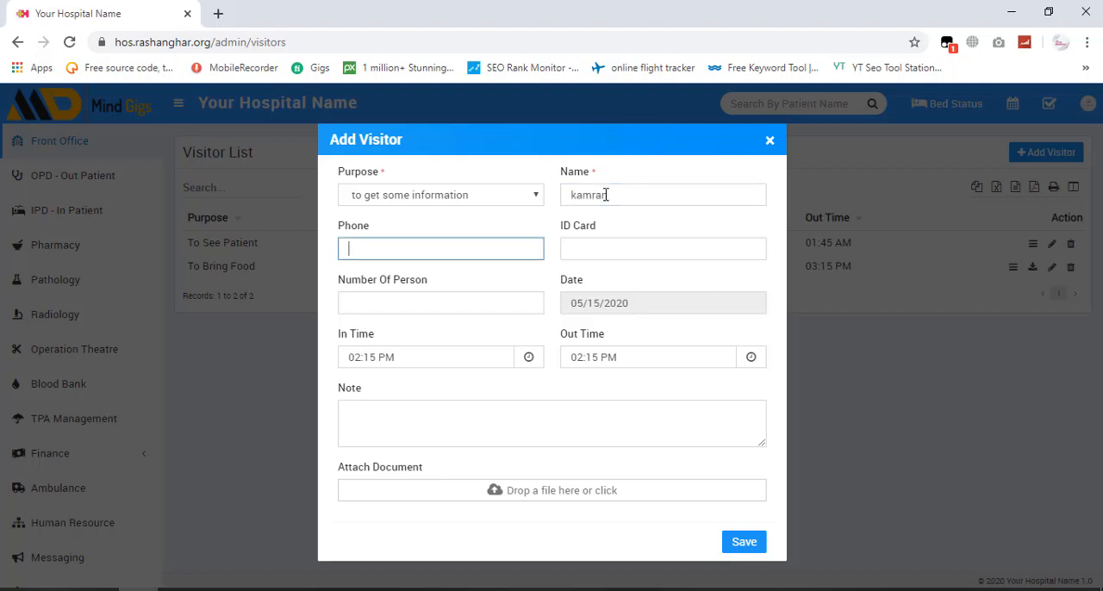
type("03001234567")
left_click(596, 251)
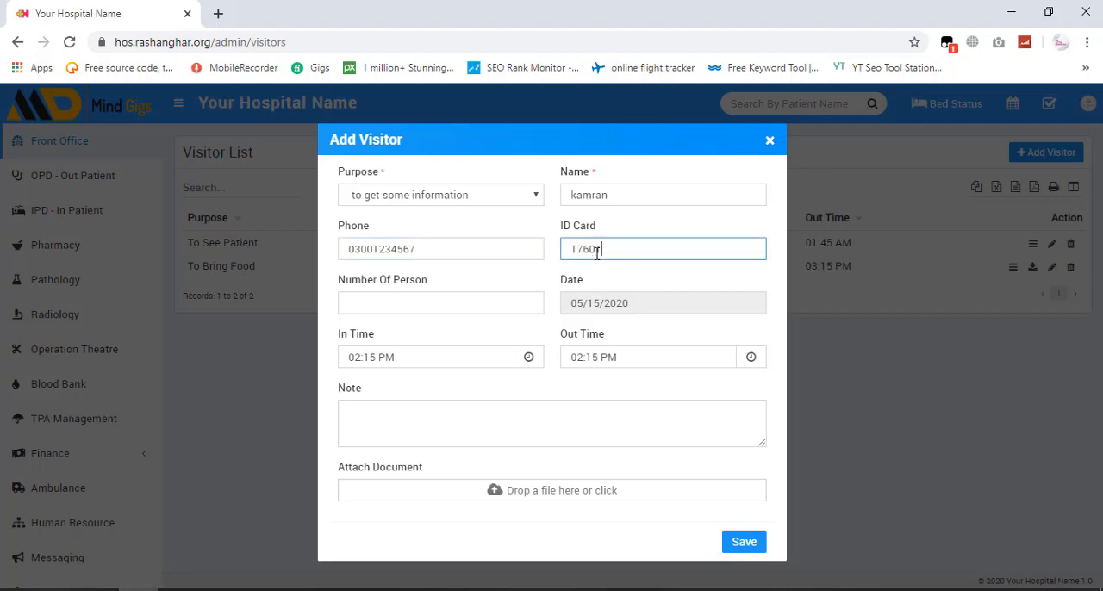
- Set the number of persons to 1, add a short information note, and save the visitor entry
left_click(423, 307)
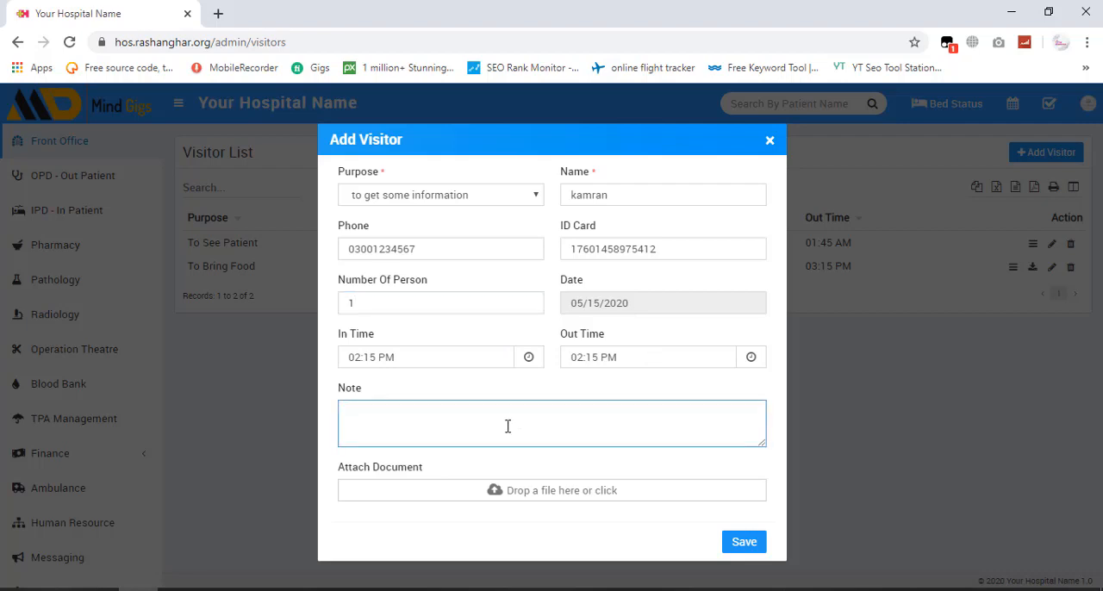
type("non")
key("BackSpace")
key("BackSpace")
type("formation")
left_click(744, 543)
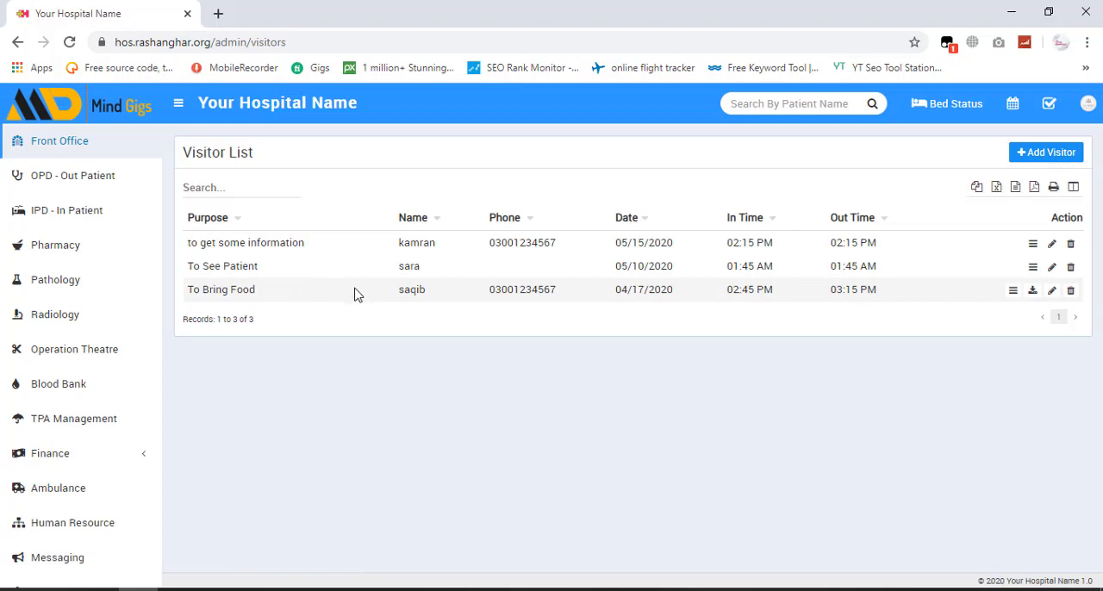
- Start a new entry in the front office phone call log with the caller's name and phone number
left_click(62, 151)
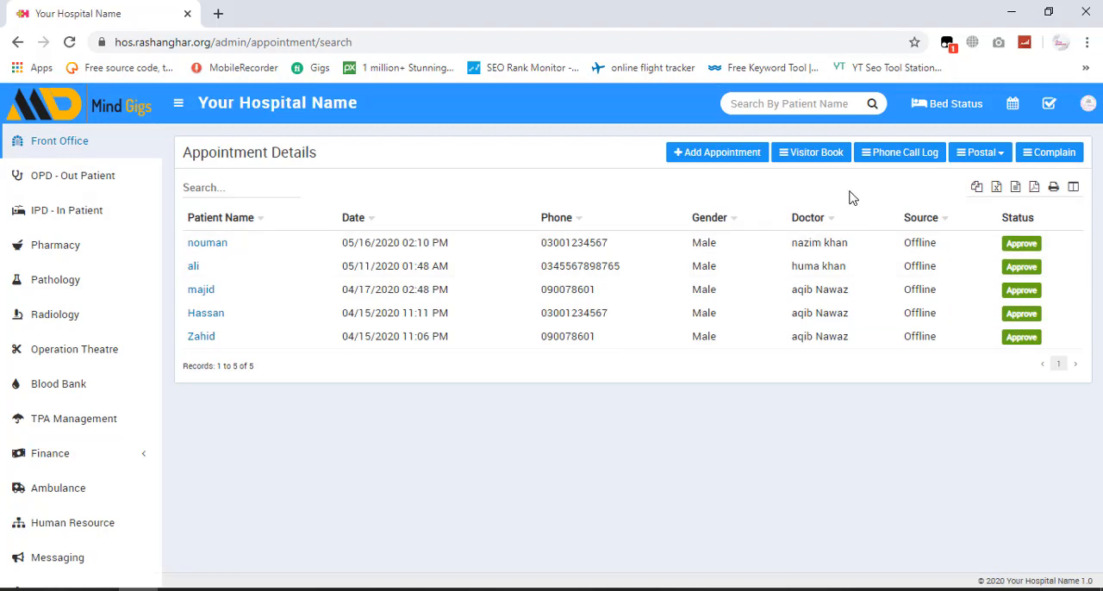
left_click(897, 159)
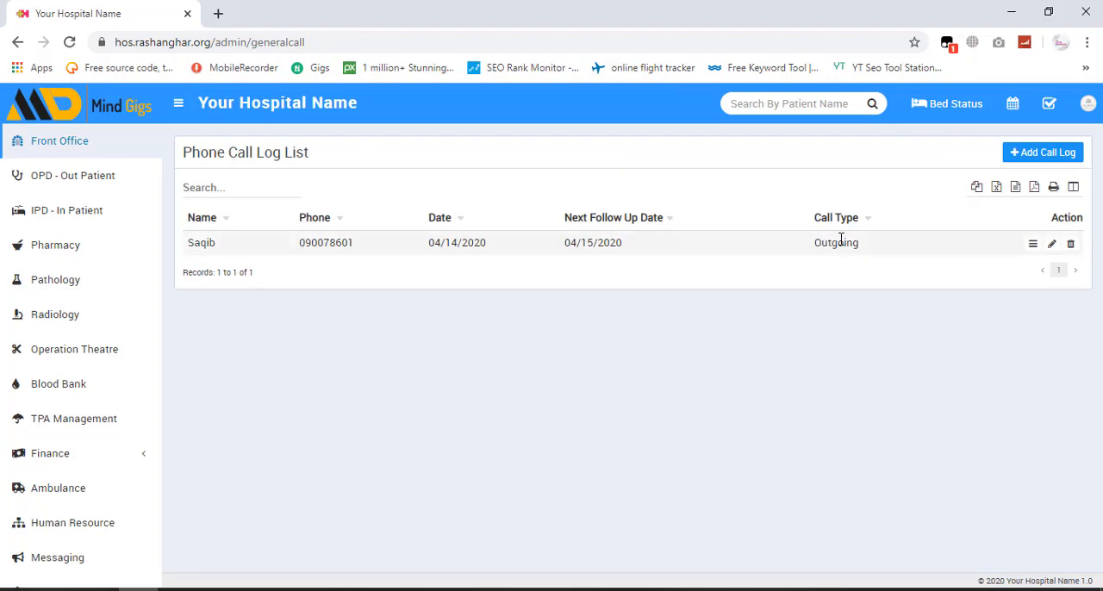
left_click(1030, 159)
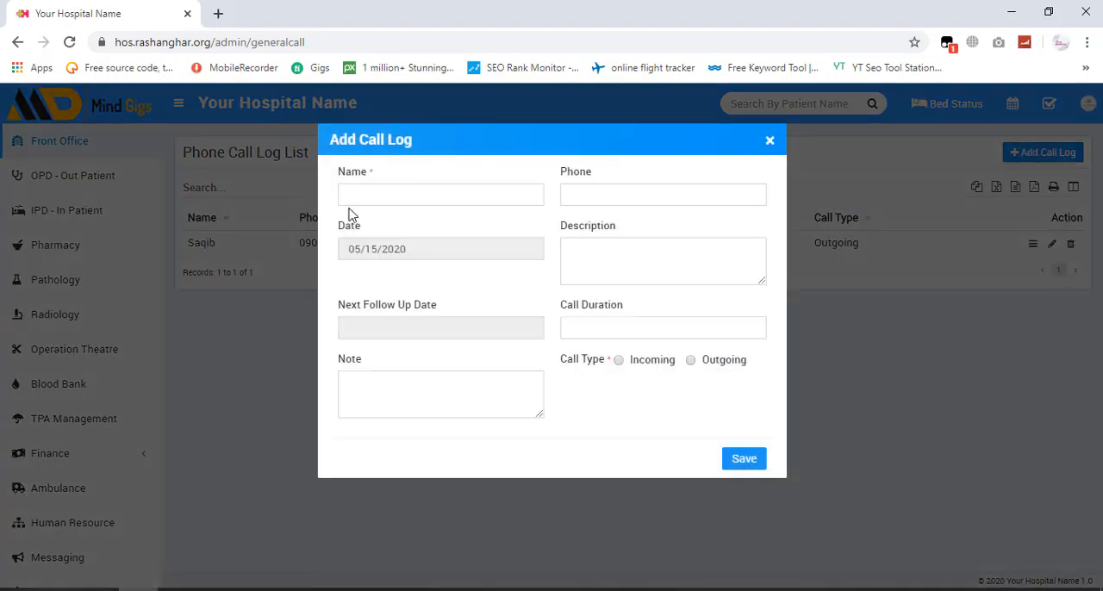
left_click(398, 193)
type("aqib")
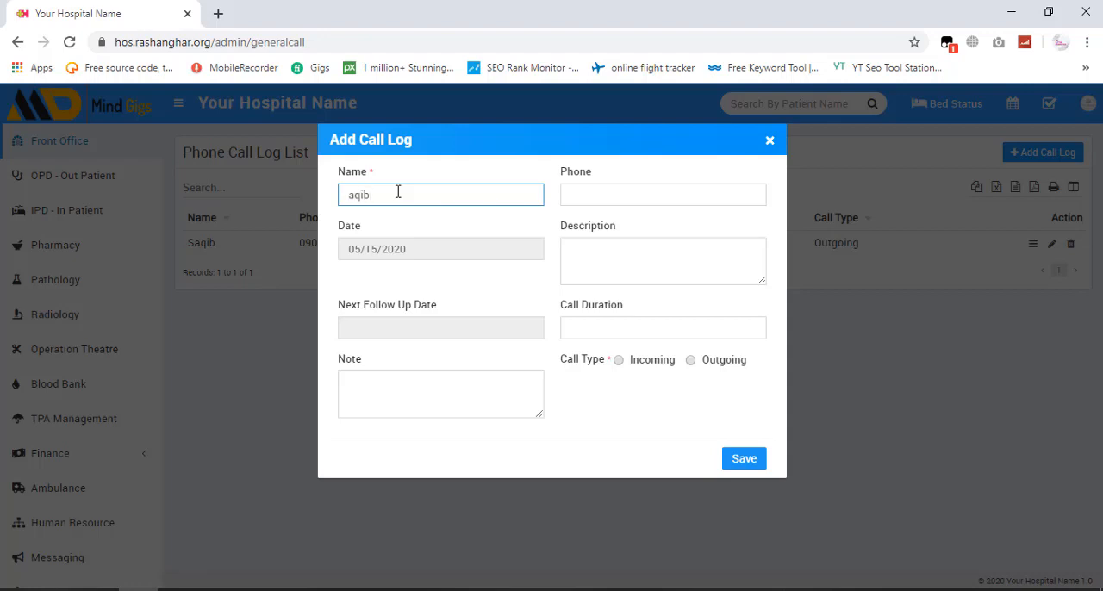
key("Tab")
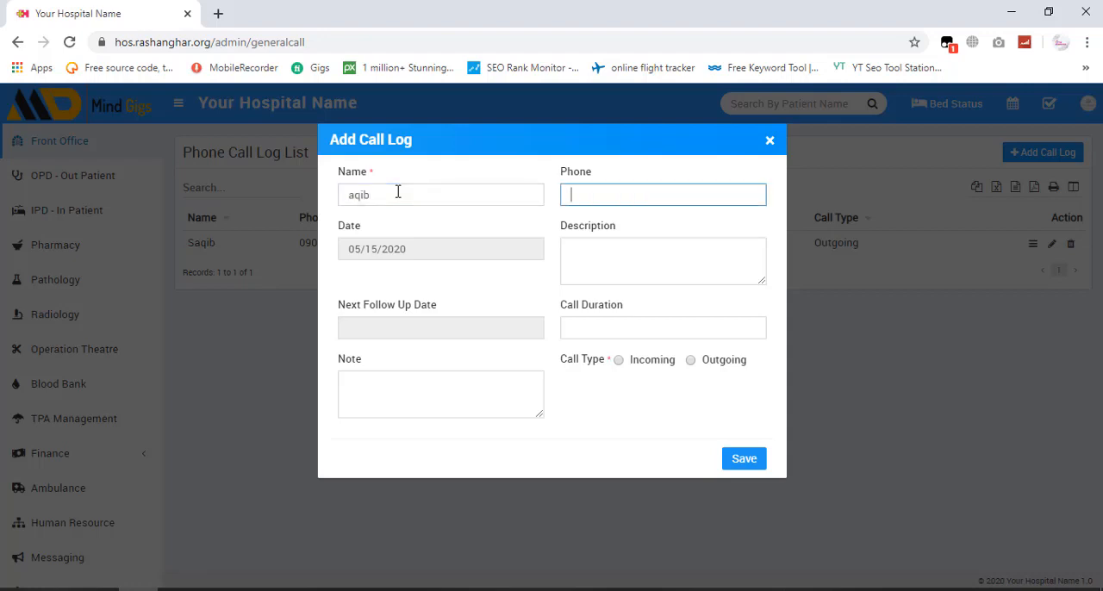
type("03001234567")
- Enter "urgent call" as the call log description
left_click(573, 247)
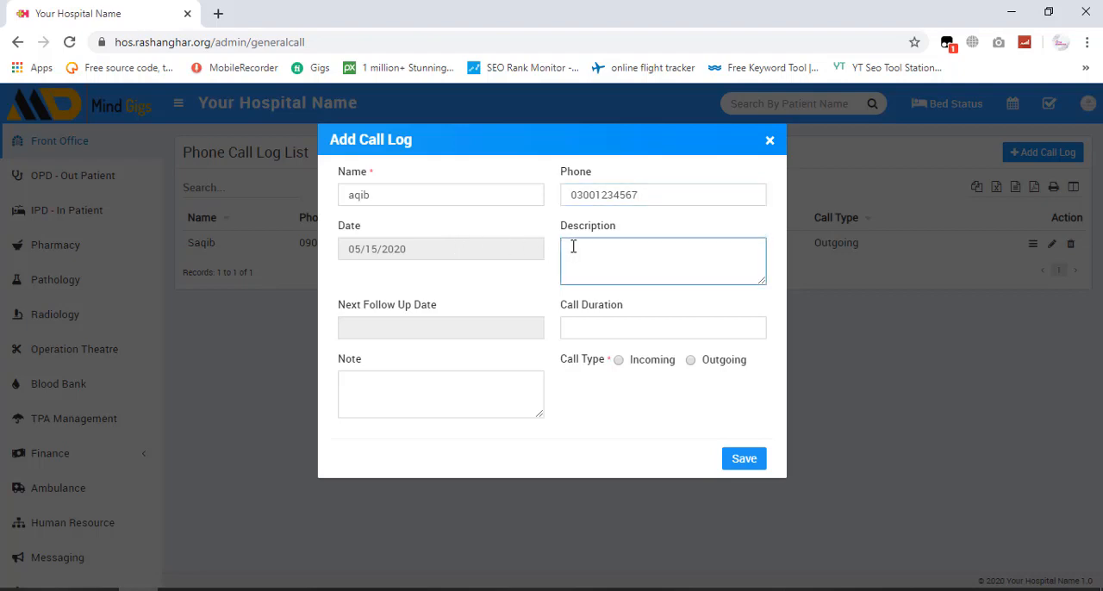
type("urgent call")
- Set the call log's next follow-up date to 05/22/2020 and the call duration to 20
left_click(444, 328)
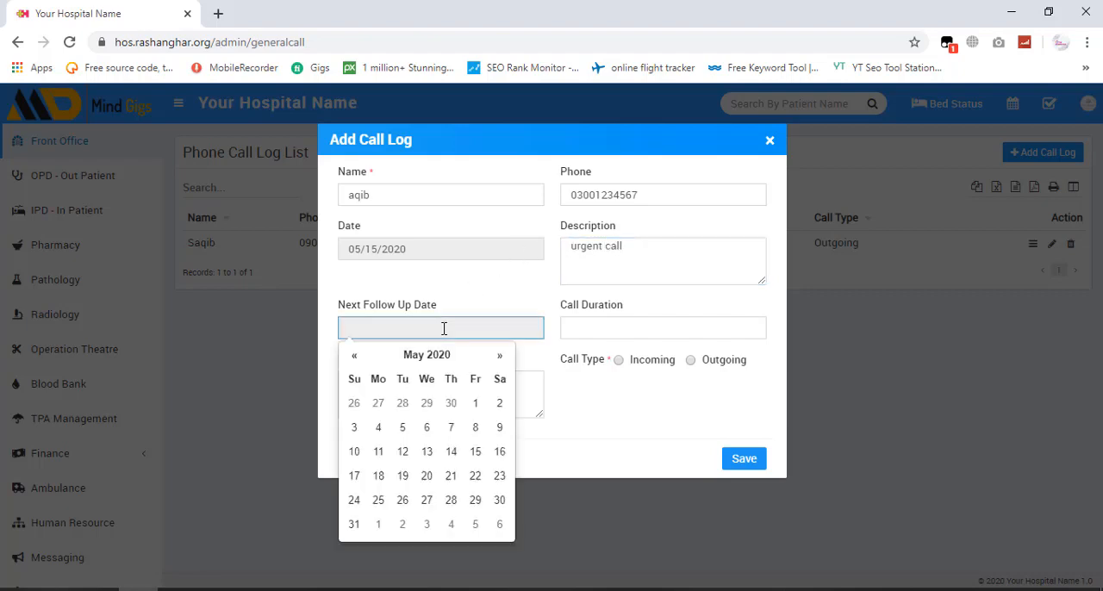
left_click(475, 475)
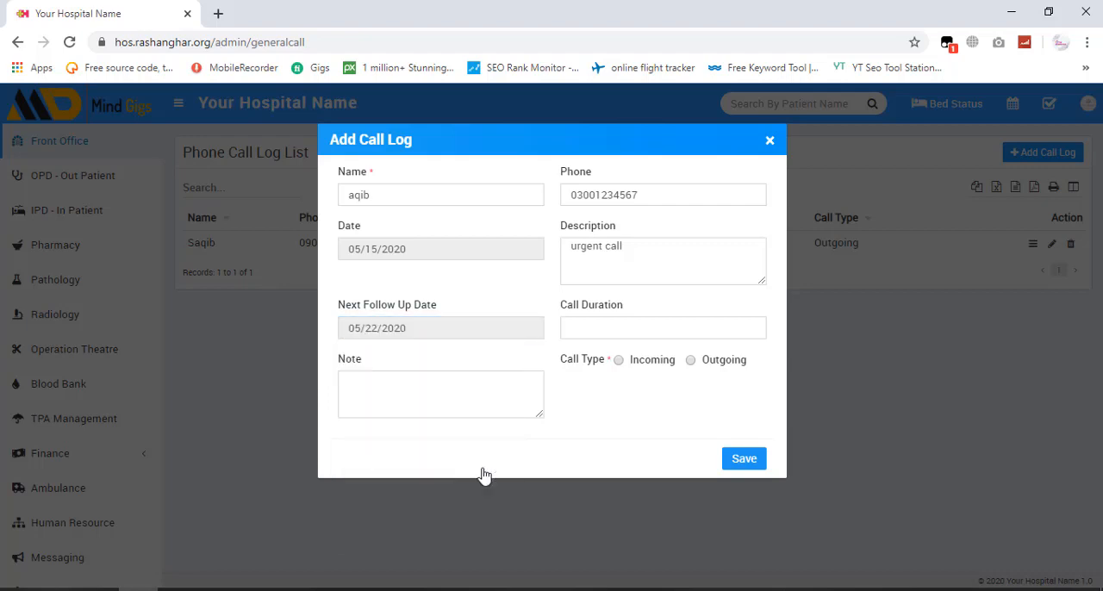
left_click(622, 329)
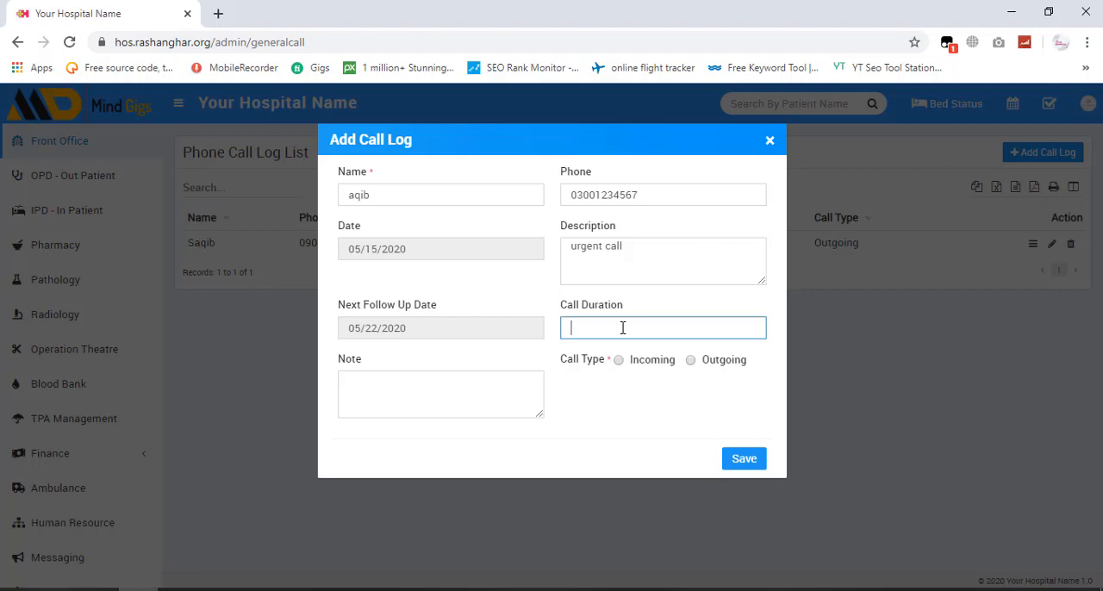
type("20")
- Add the note "nothing special", set the call type to Outgoing, and save the call log
left_click(448, 401)
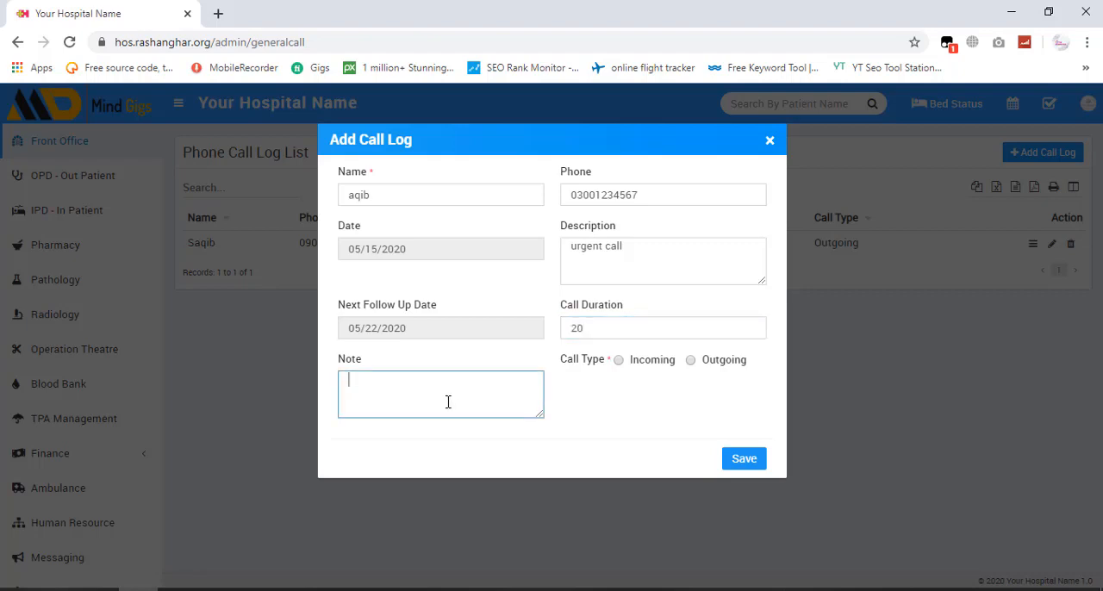
type("nothing special")
left_click(691, 361)
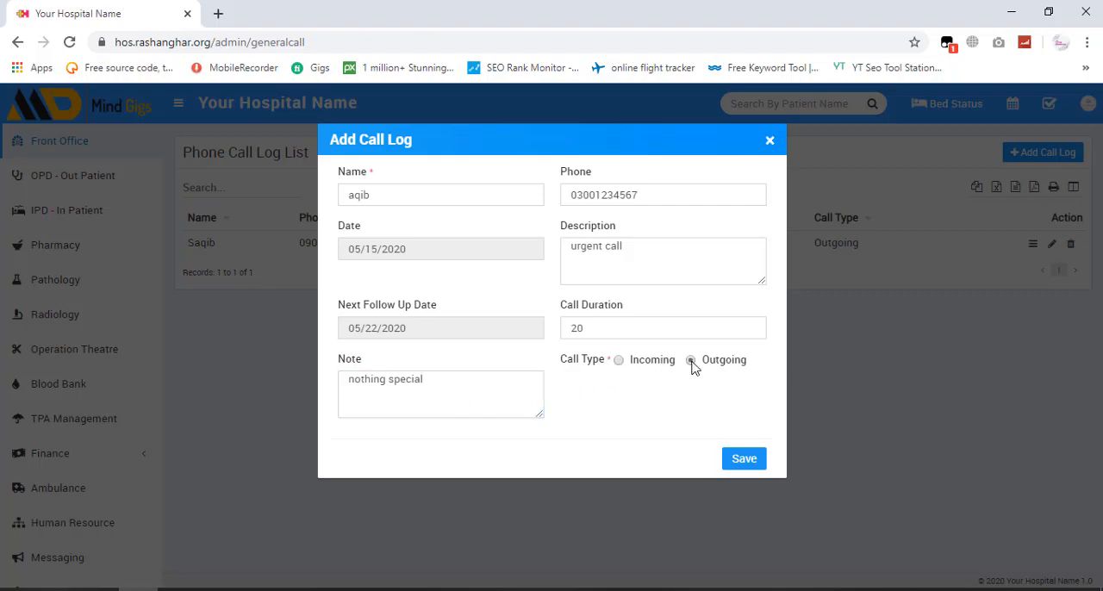
left_click(750, 458)
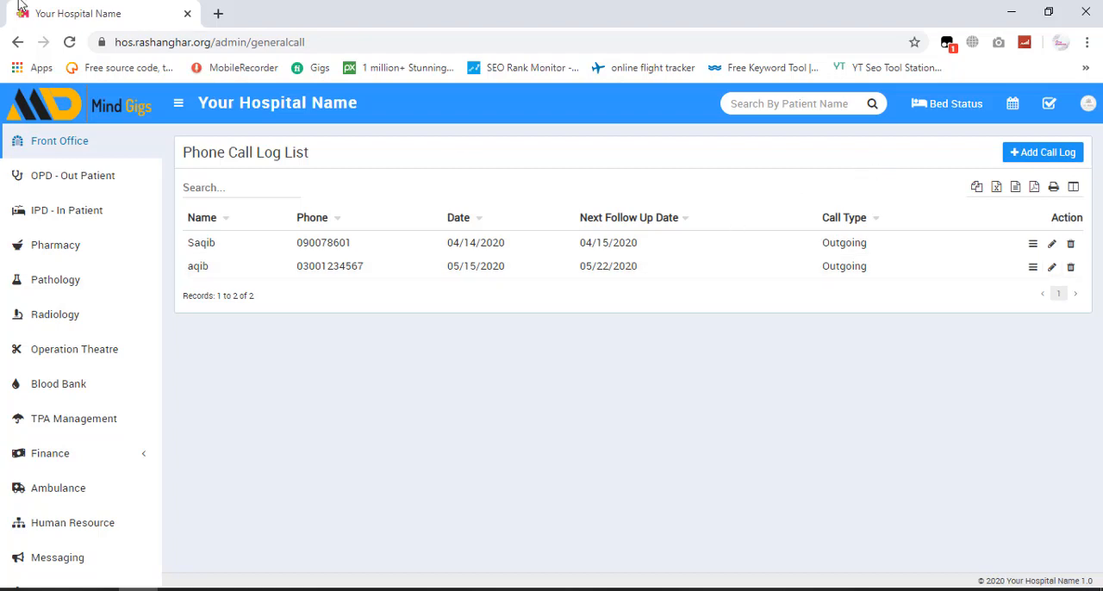
- Start a new front office postal receive entry with the sender's name as its From Title
left_click(53, 145)
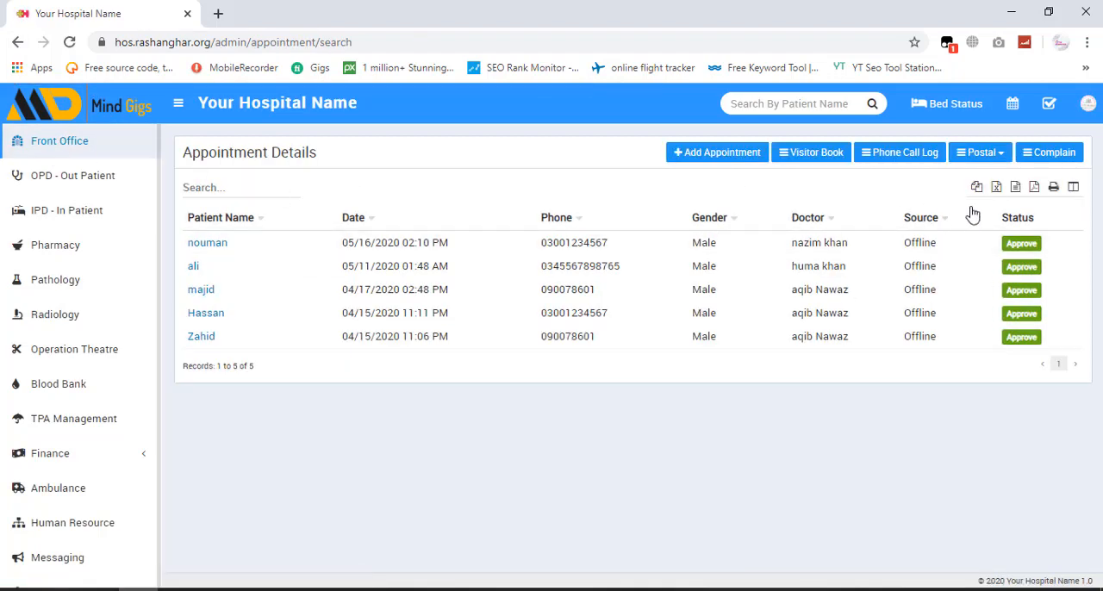
left_click(983, 153)
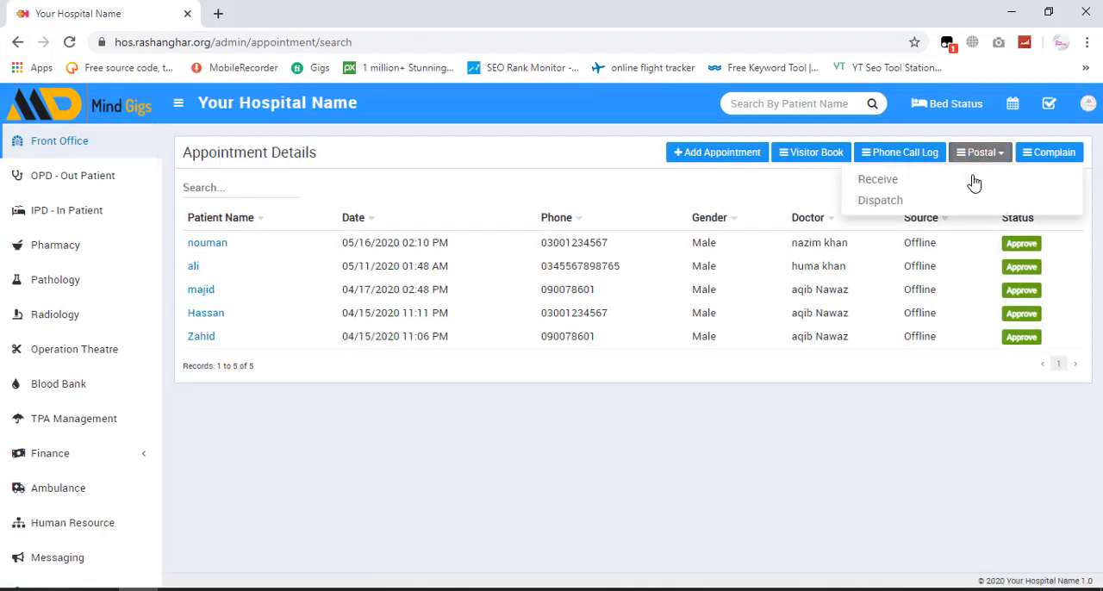
left_click(973, 182)
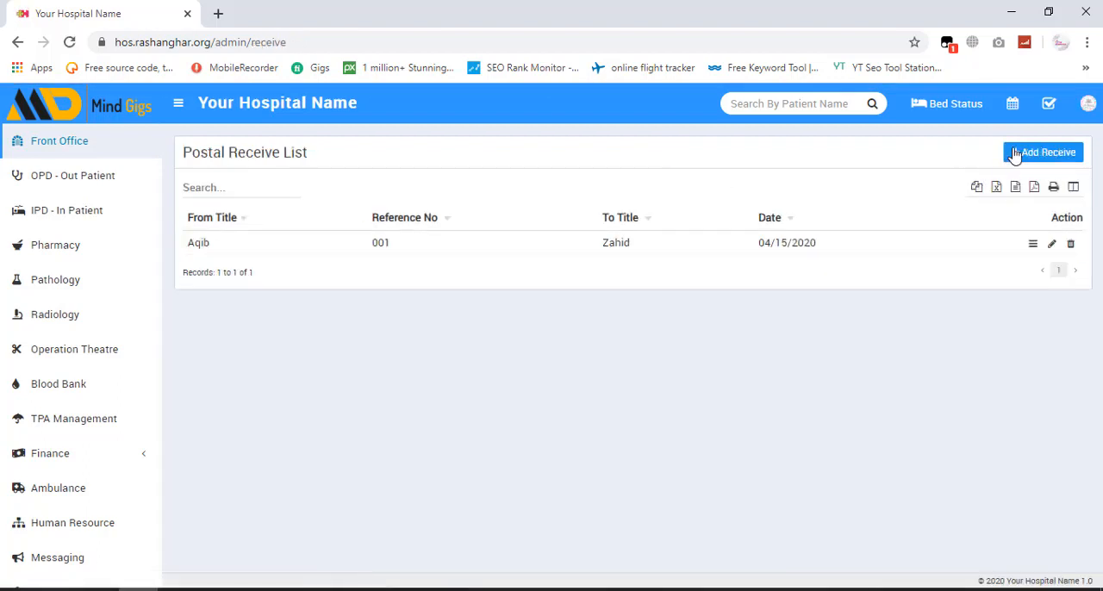
left_click(1041, 153)
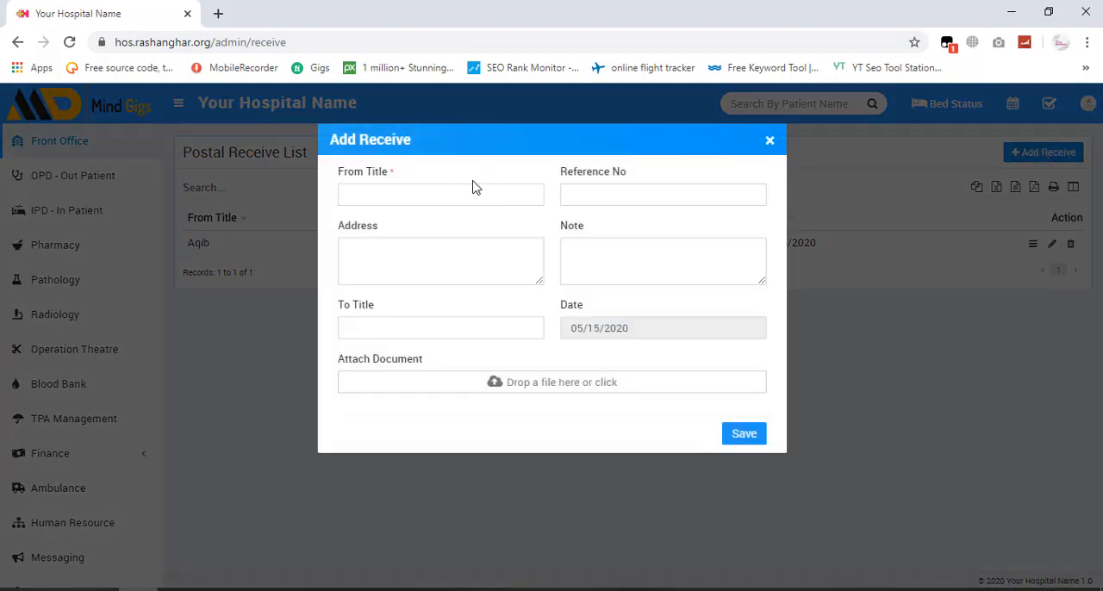
left_click(442, 188)
type("khan")
key("Tab")
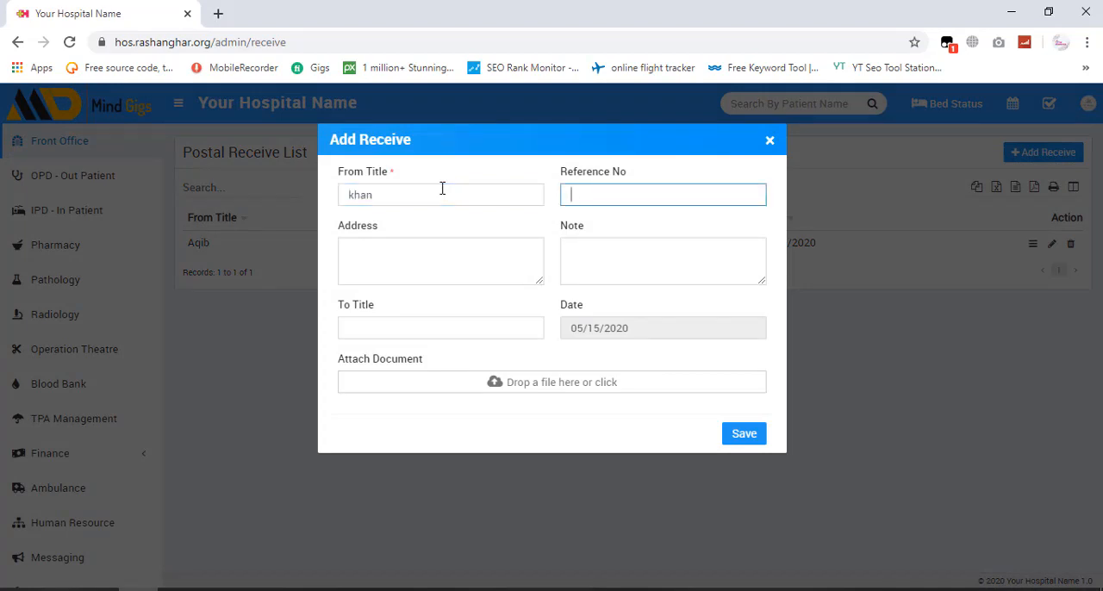
- Enter reference number 1122 and the sender's address in the postal receive entry
type("1122")
key("Tab")
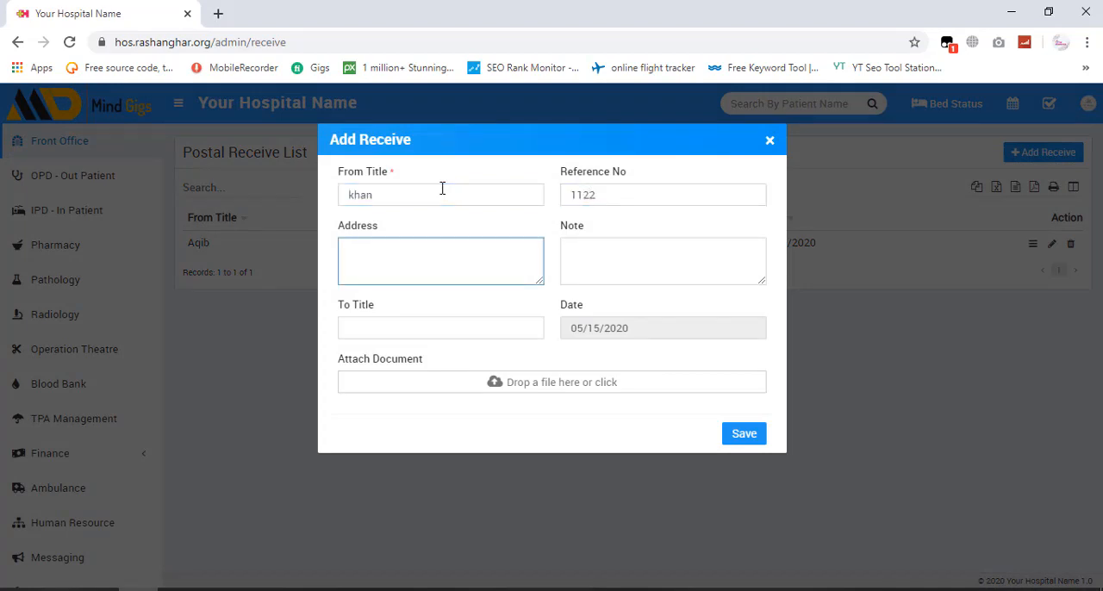
type("nowshera")
key("Tab")
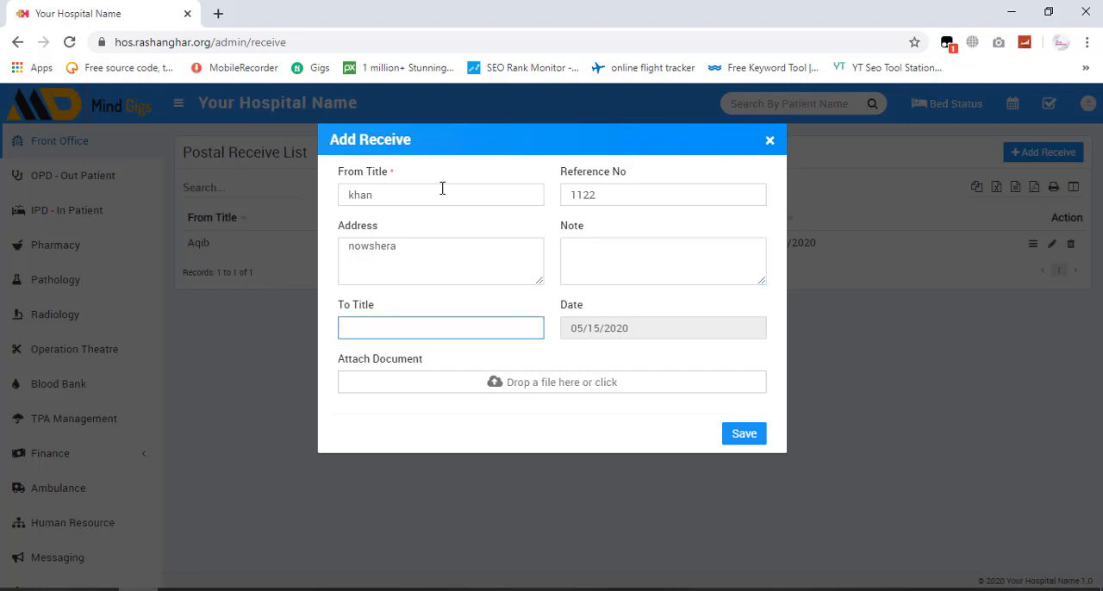
- Enter the recipient's name as the To Title, clear the date, and save the postal receive entry
type("aqib")
key("Tab")
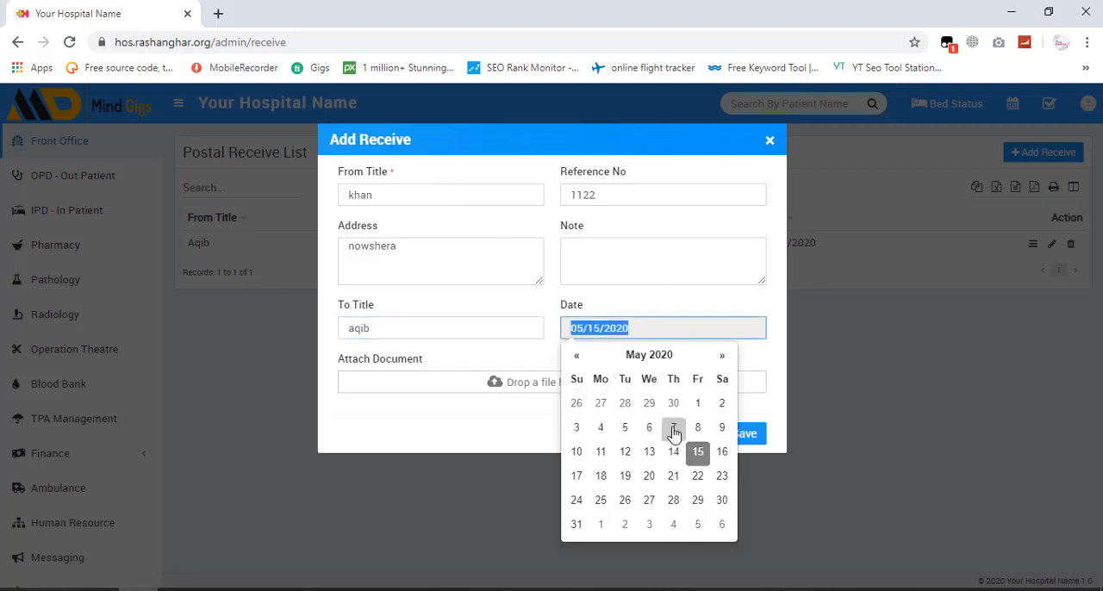
left_click(705, 463)
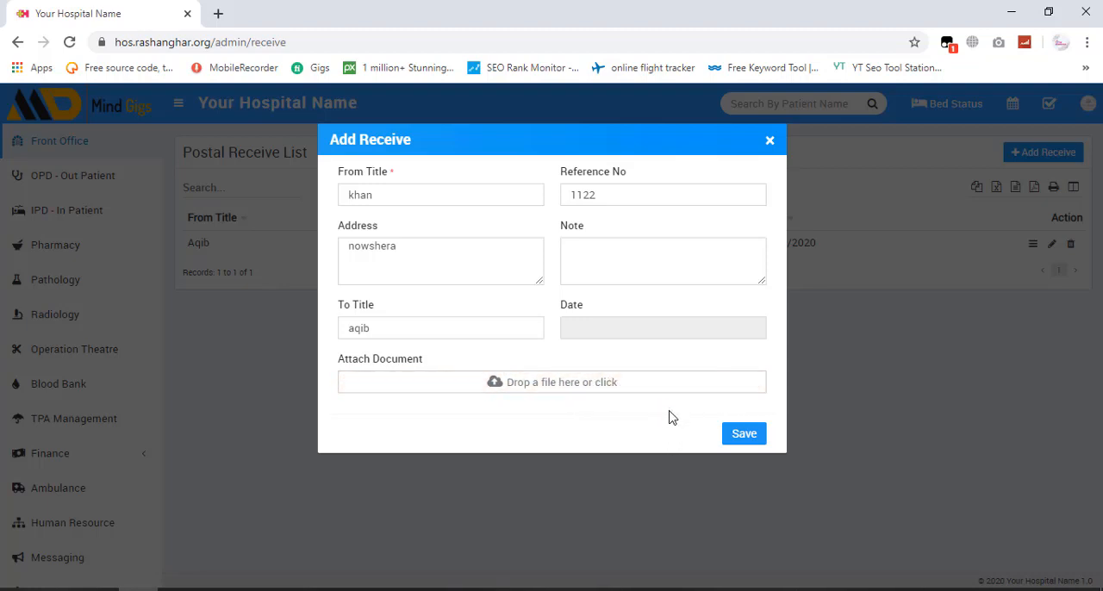
left_click(743, 435)
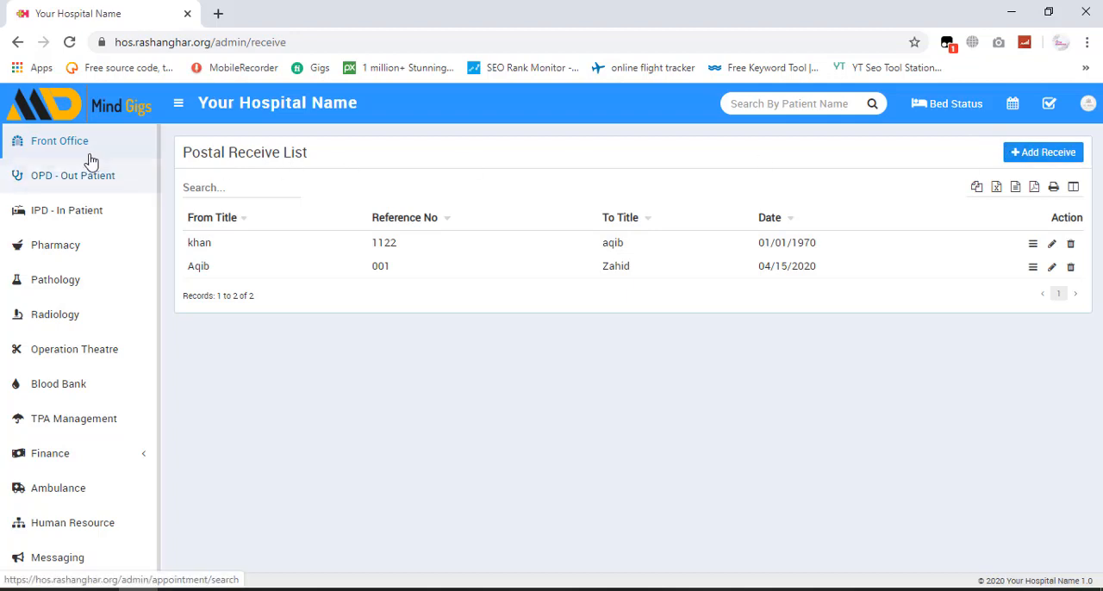
- Start a new front office postal dispatch entry with the recipient's name as its To Title
left_click(21, 143)
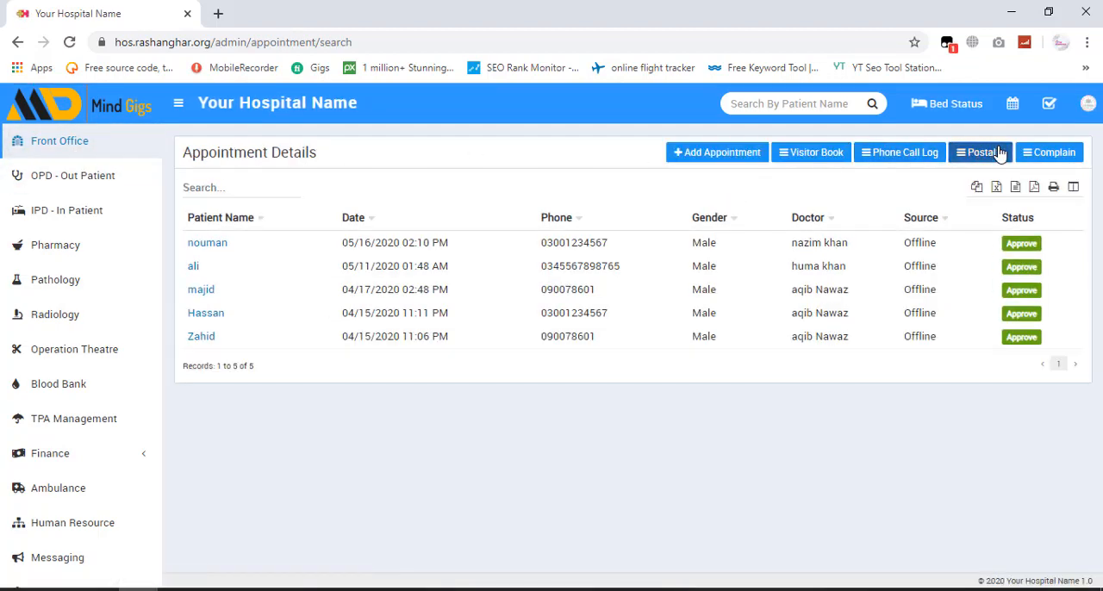
left_click(999, 152)
left_click(931, 205)
left_click(931, 205)
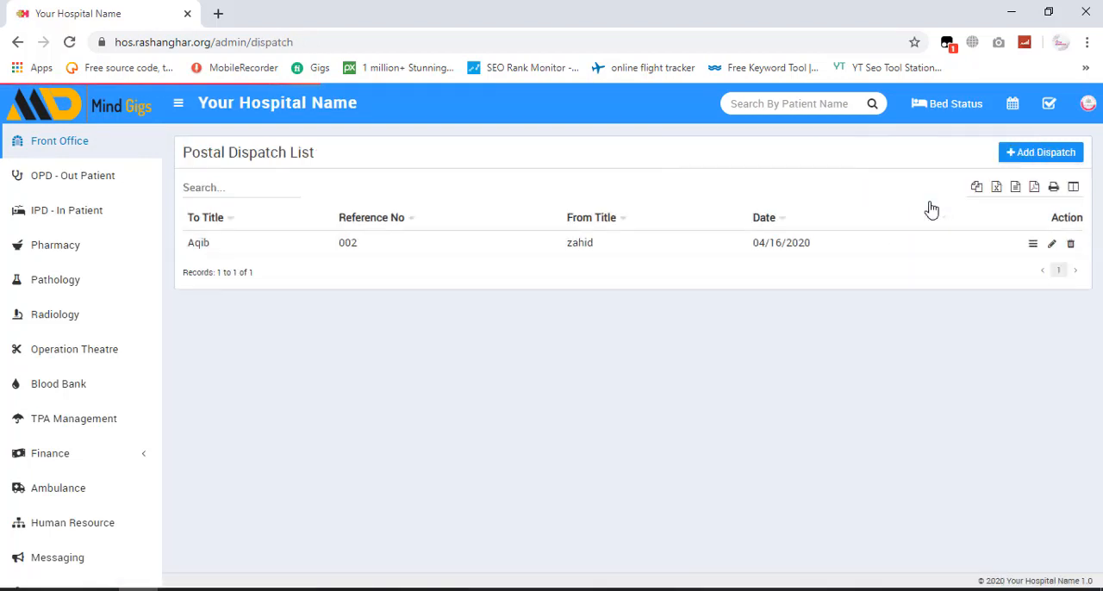
left_click(1071, 161)
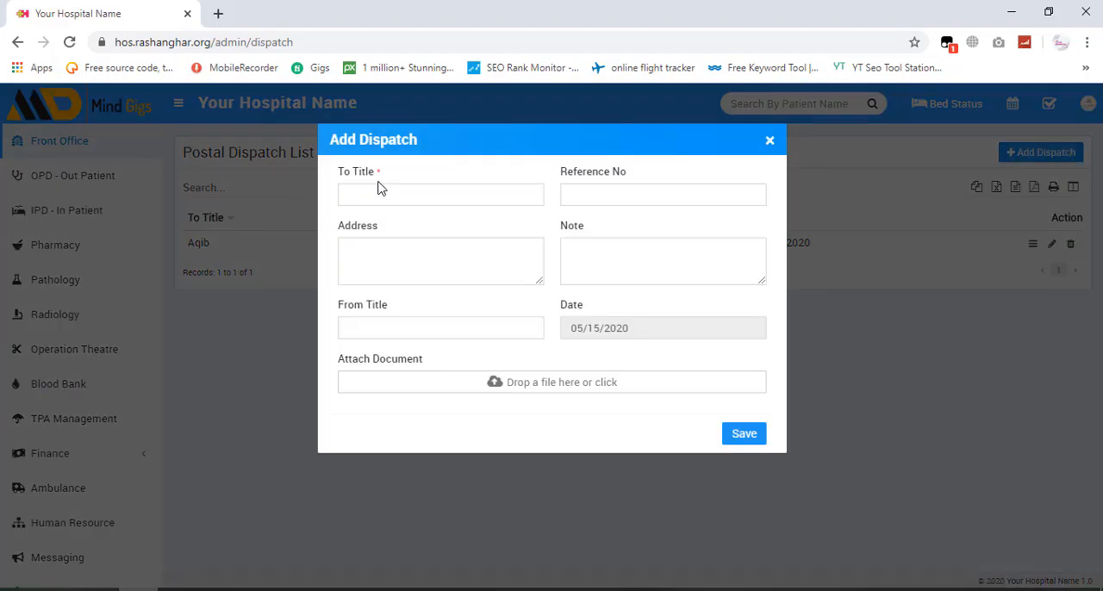
left_click(379, 195)
type("kamran")
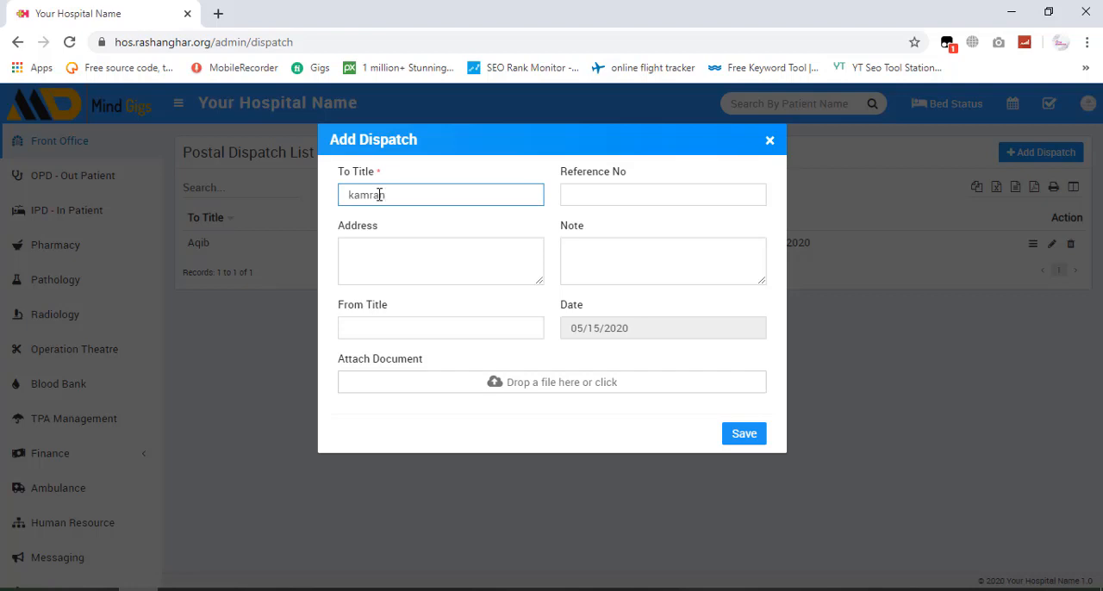
key("Tab")
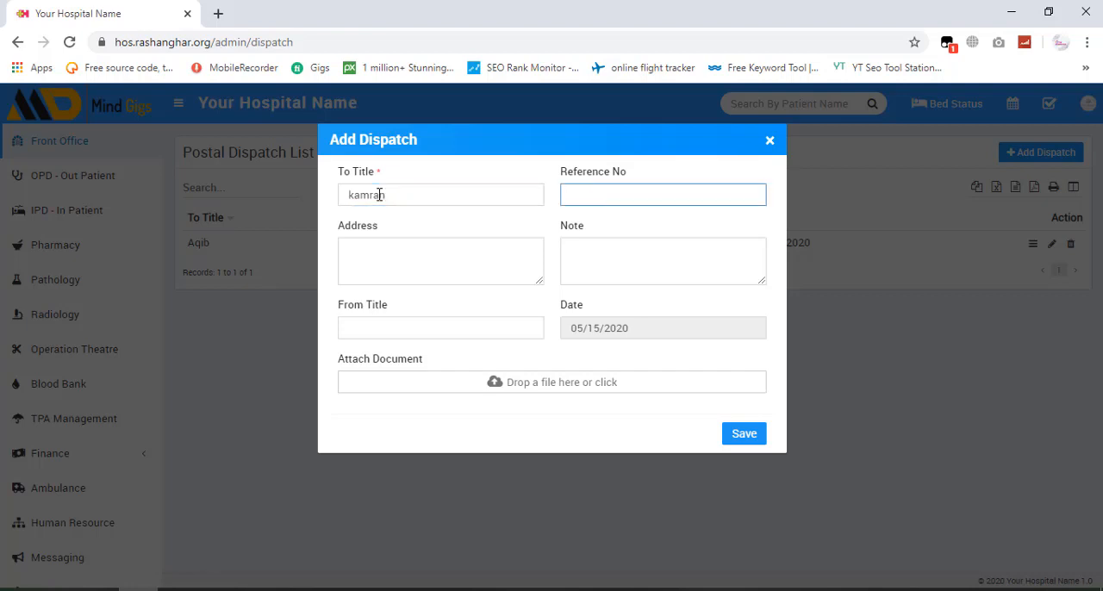
- Fill in the dispatch's reference number 2211, the recipient's address, and the note "important documents"
type("2211")
left_click(371, 257)
type("pes")
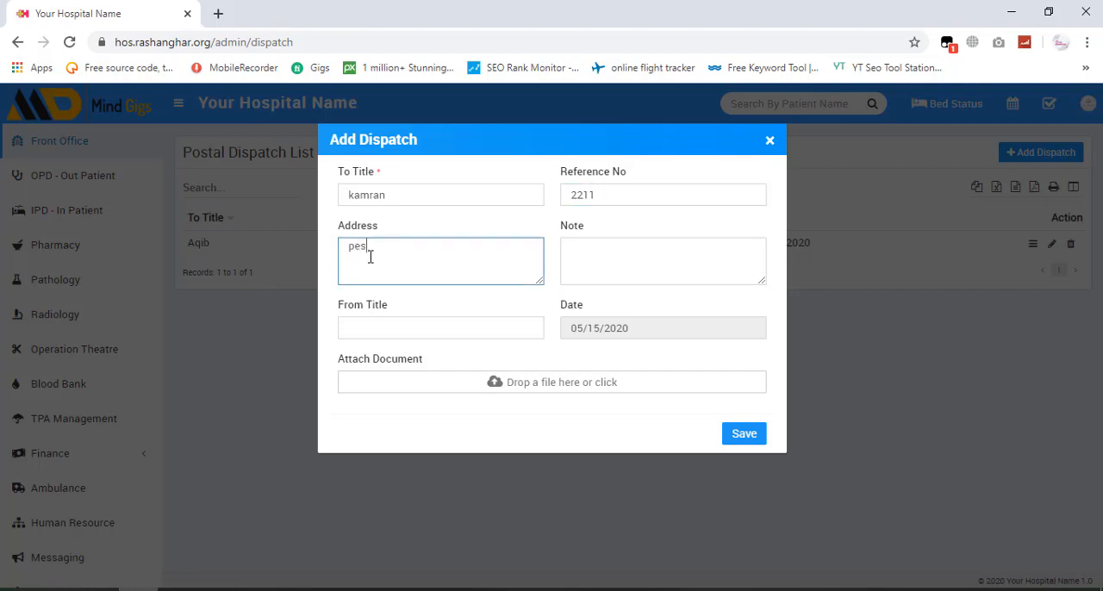
type("hawar")
key("Tab")
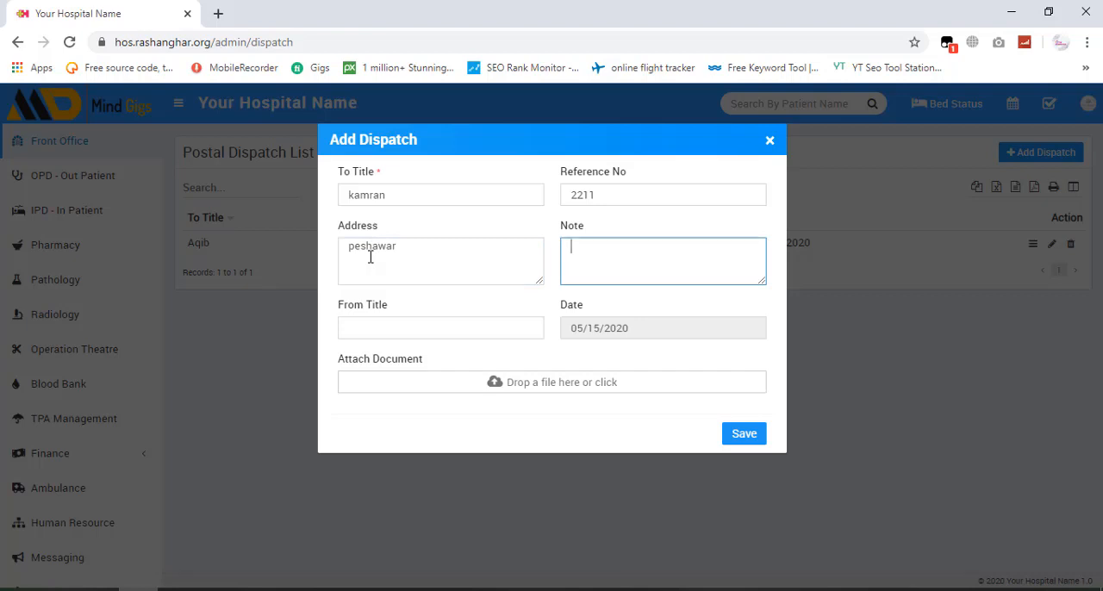
type("important documenr")
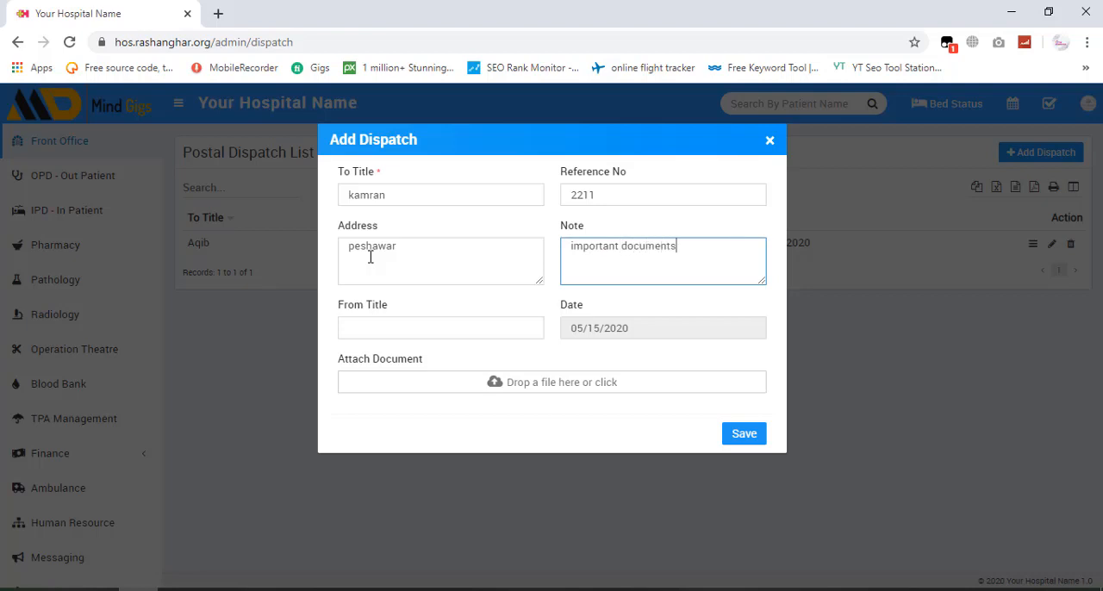
- Enter the sender's name as the From Title and save the postal dispatch entry
left_click(383, 319)
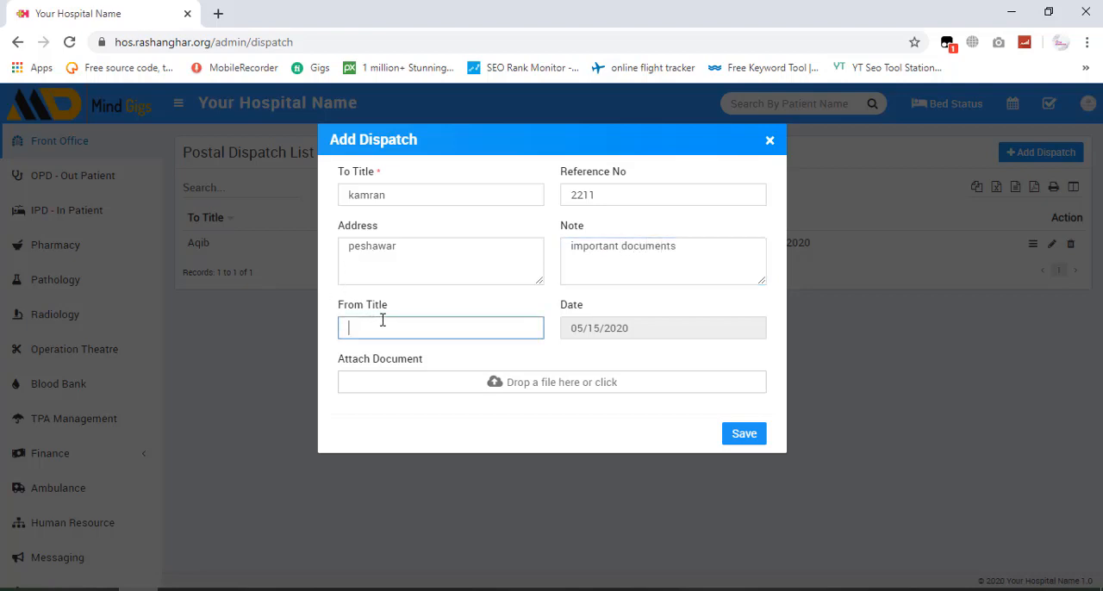
type("aqib")
key("Return")
key("Return")
key("Return")
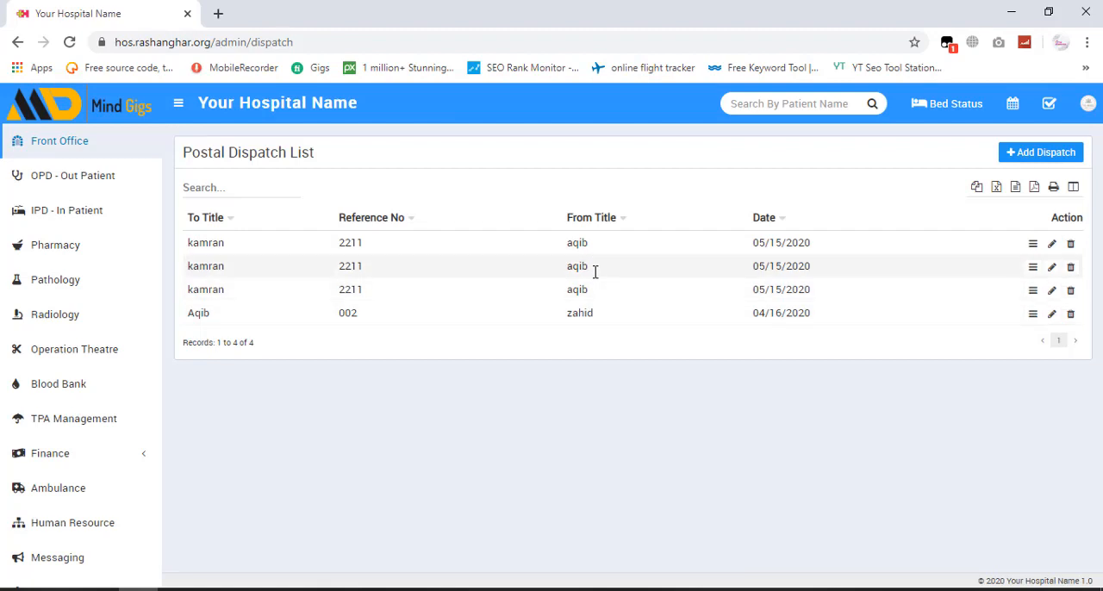
- Start a new front office complain with type "late deleivry services" and source Call
left_click(81, 140)
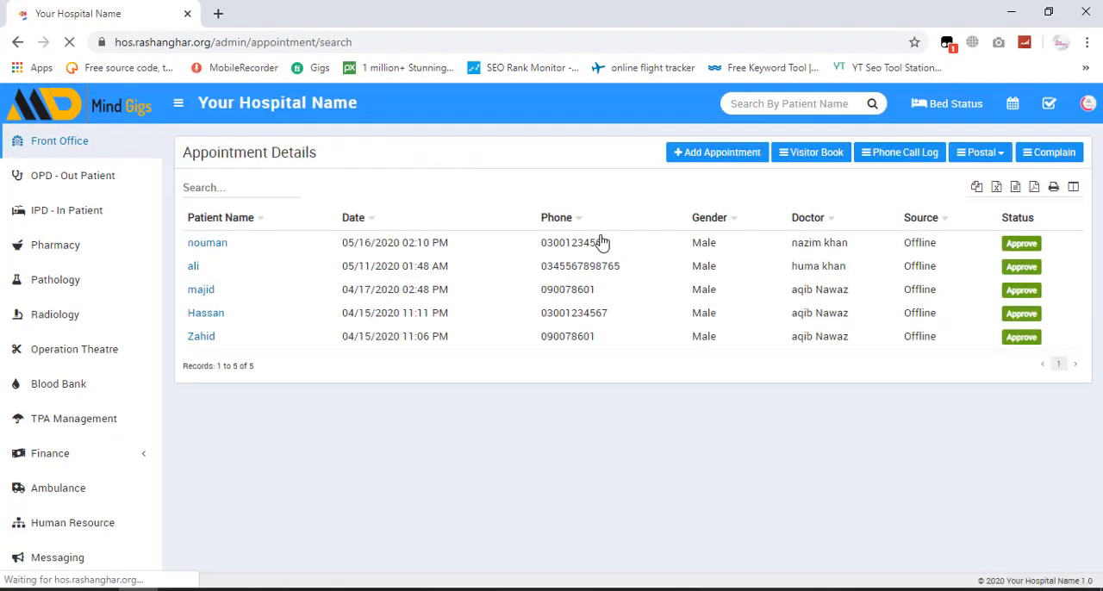
left_click(1050, 164)
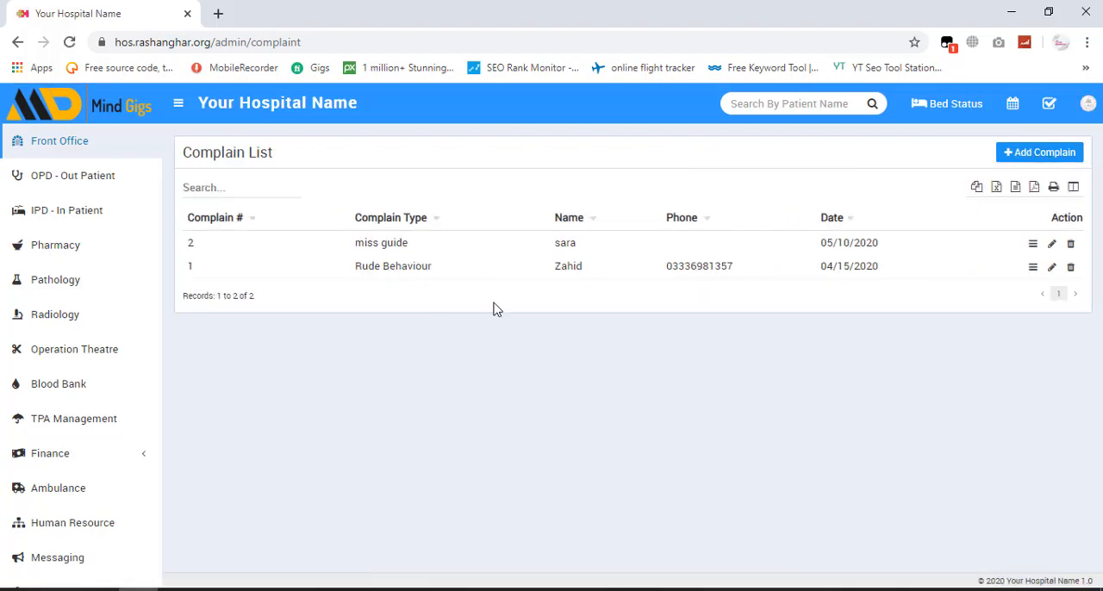
left_click(1039, 155)
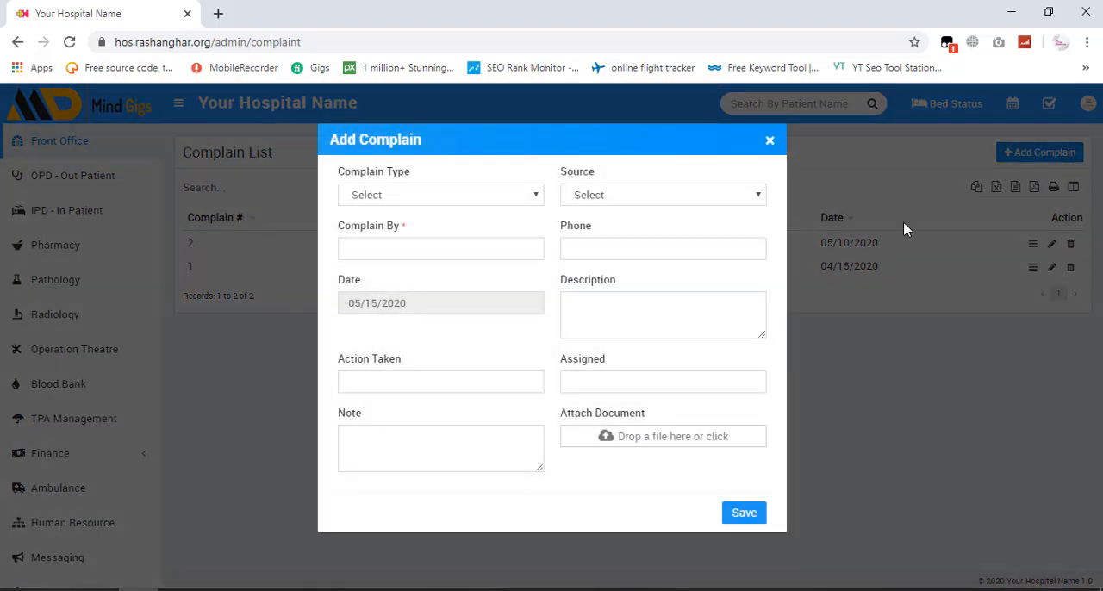
left_click(411, 198)
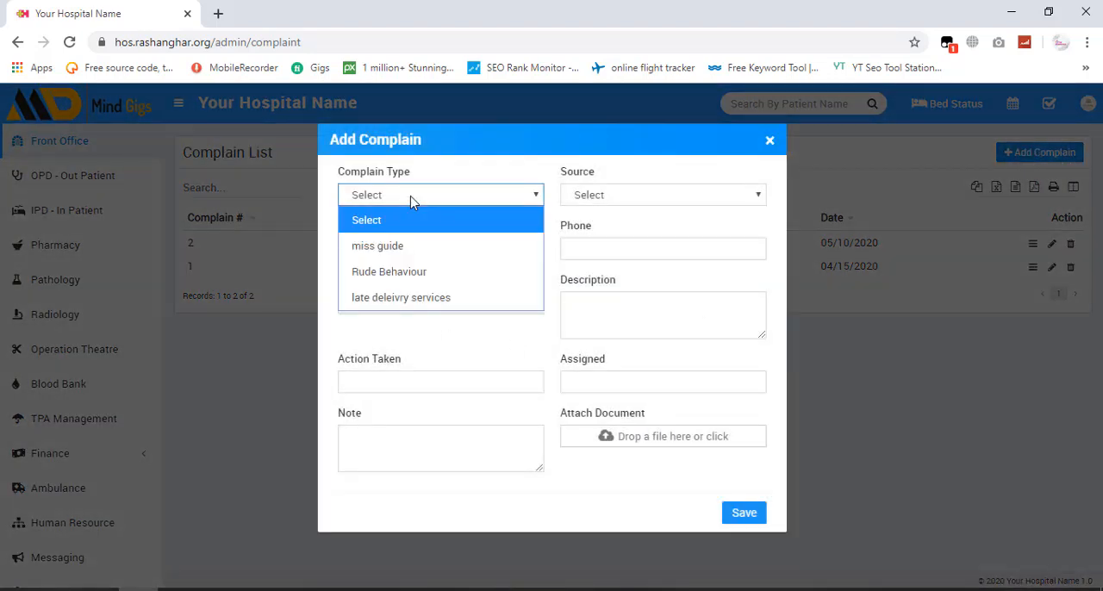
left_click(420, 301)
left_click(627, 202)
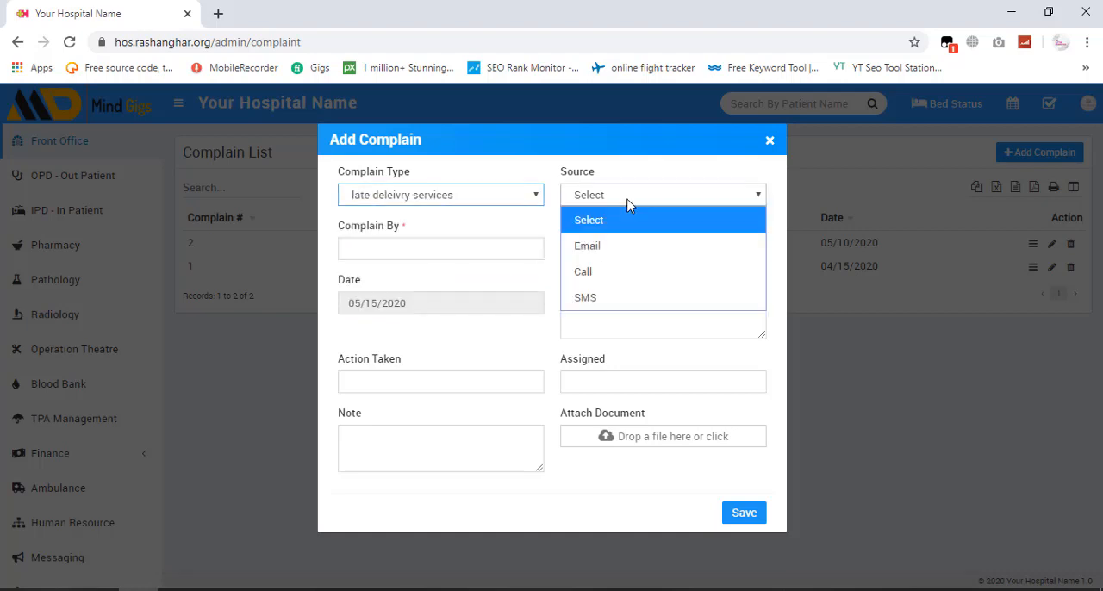
left_click(619, 278)
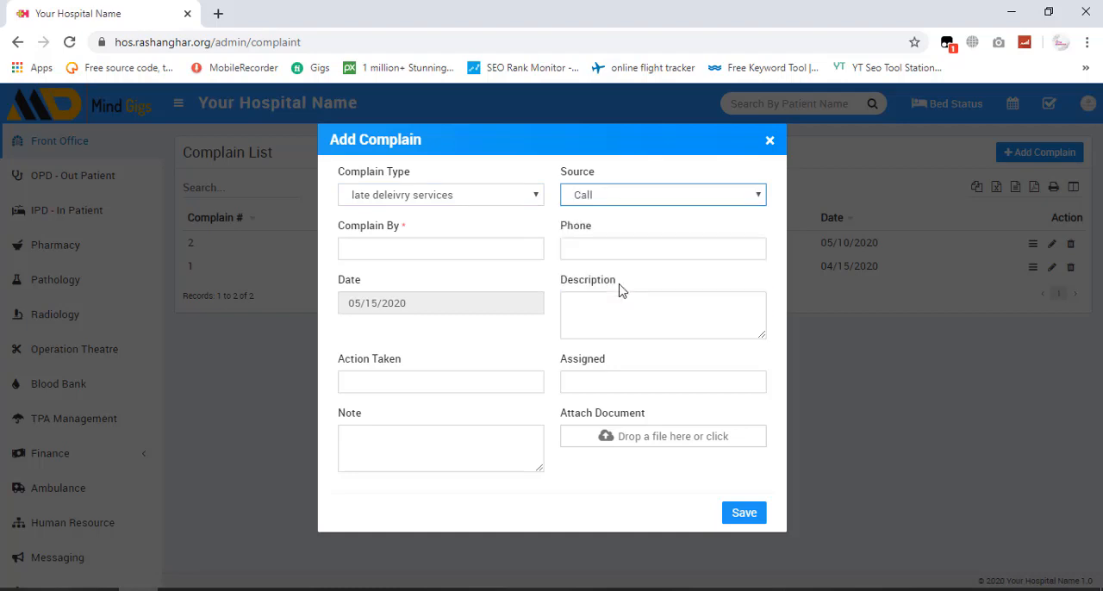
- Enter the complainant's name and phone number in the new complain
left_click(428, 248)
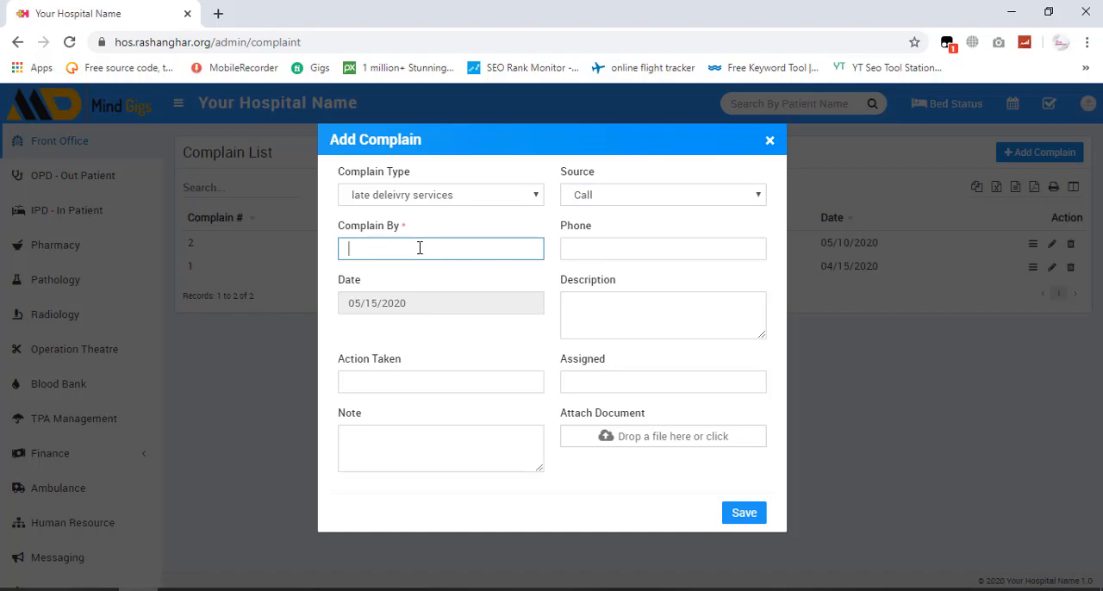
type("khan")
key("Tab")
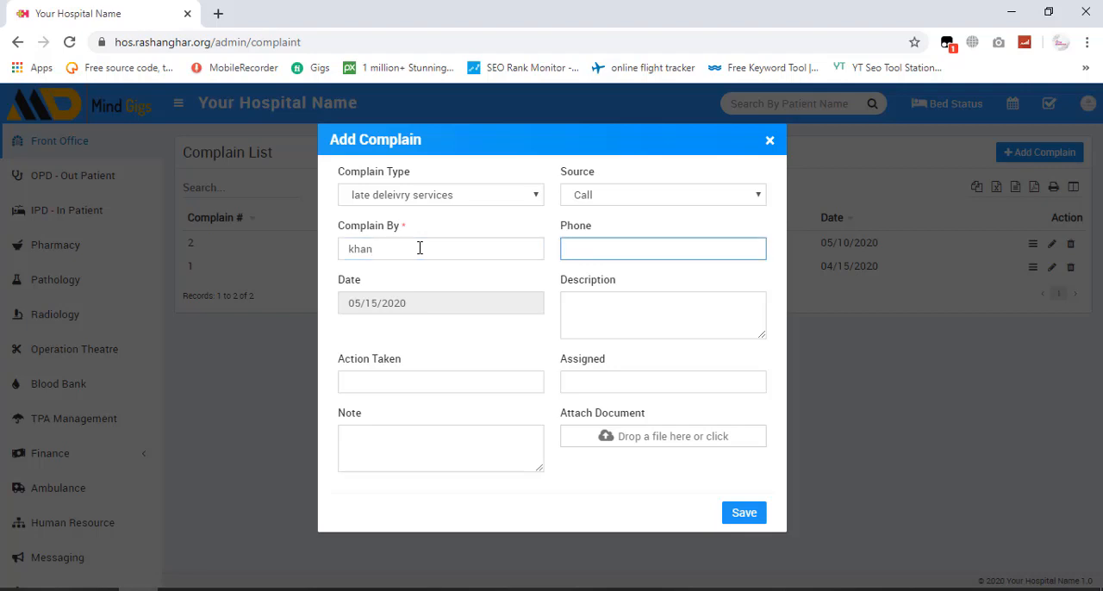
type("03001234567")
- Describe the complain as "late delievery of medicine" and set Action Taken to "none"
left_click(624, 331)
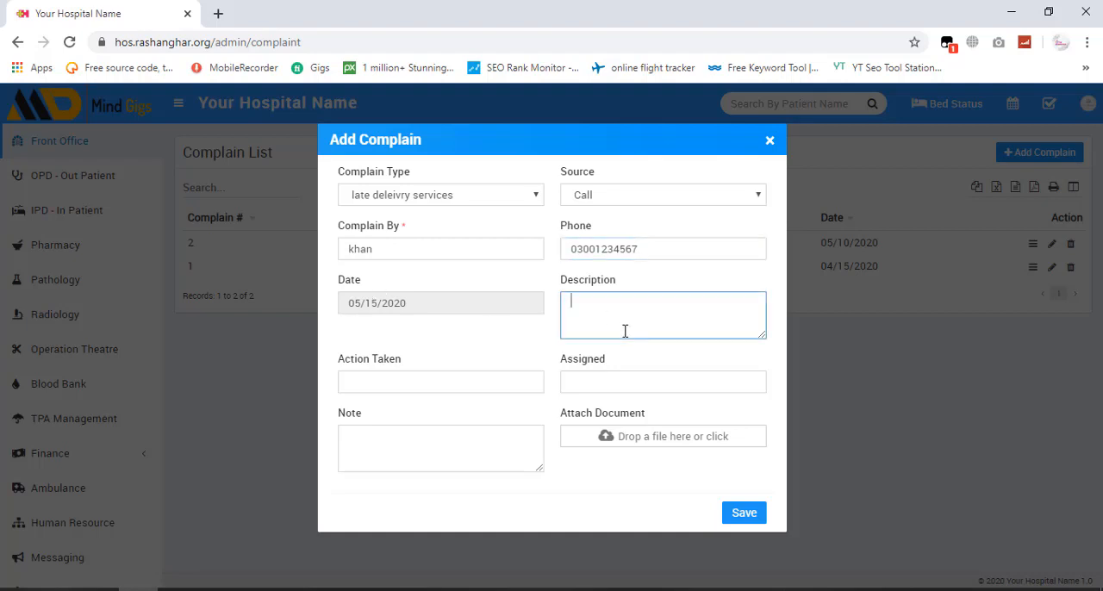
type("late delievery of medicine")
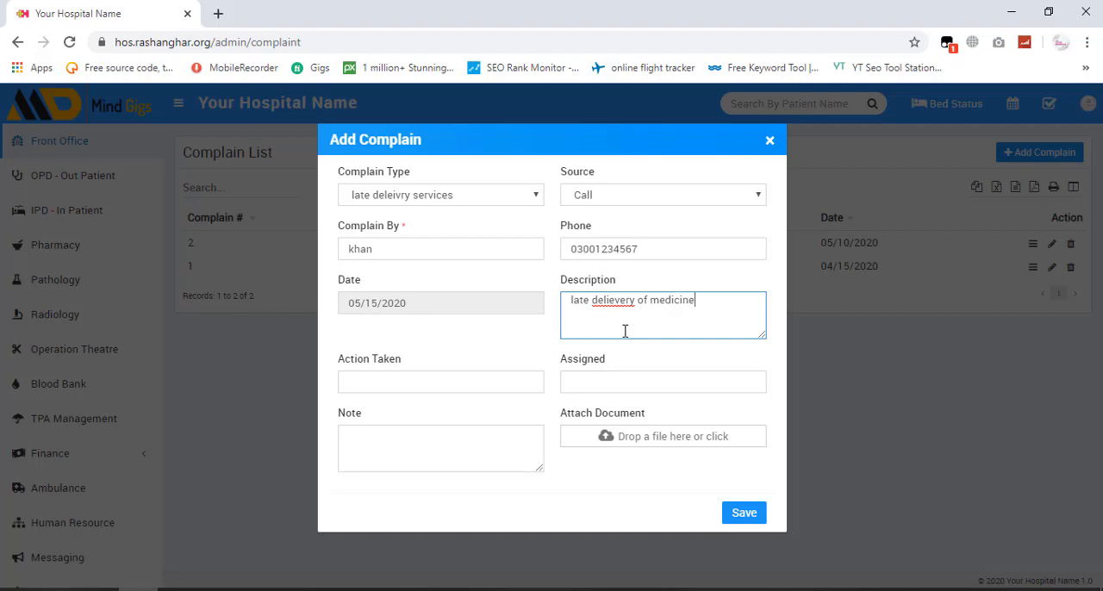
left_click(411, 388)
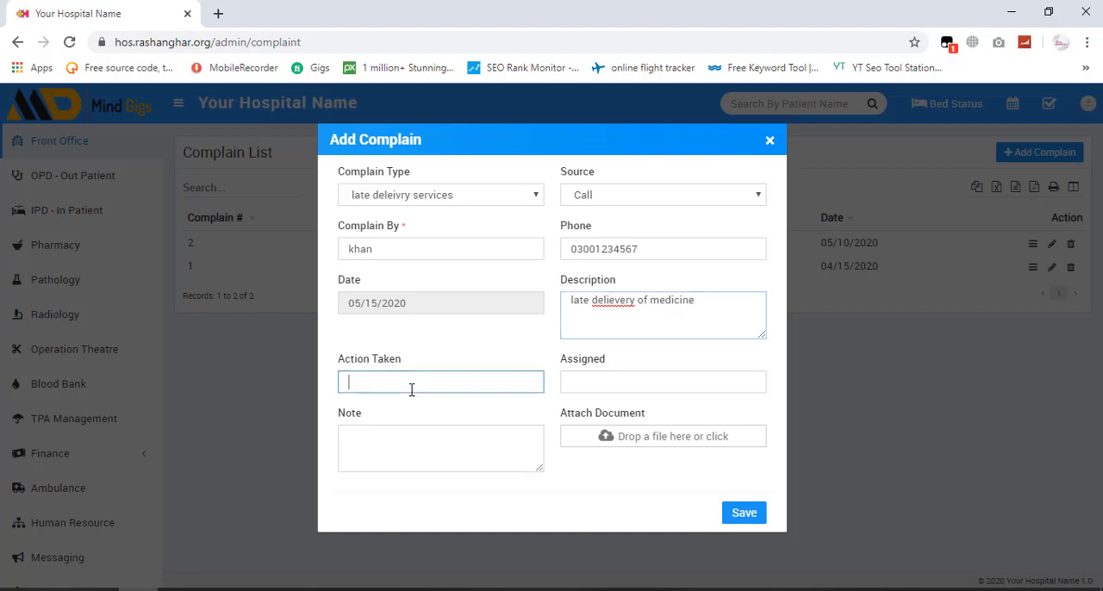
type("none")
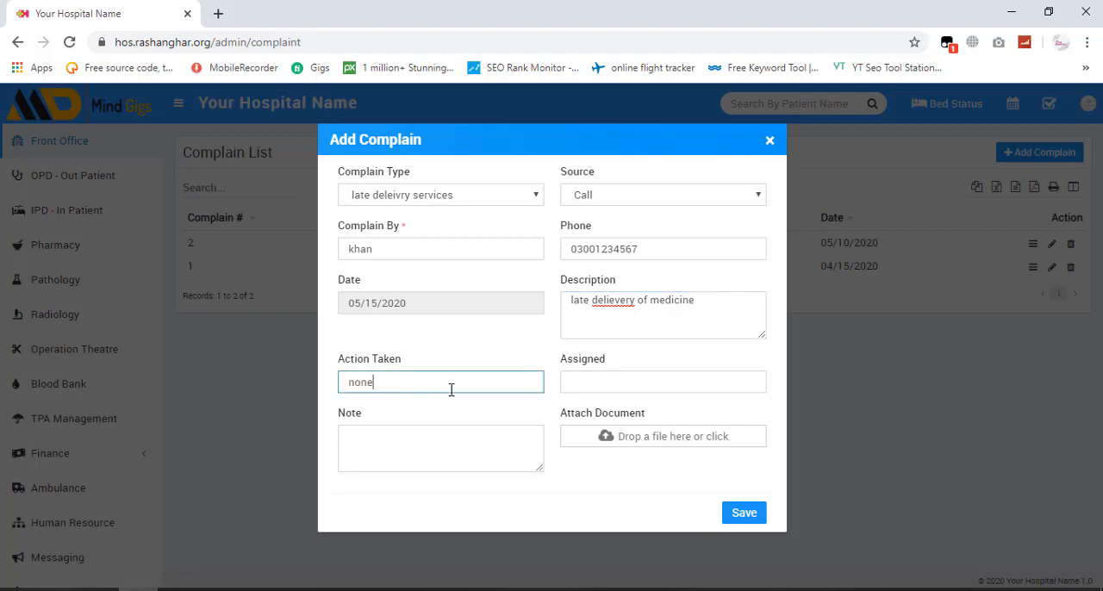
- Set Assigned to "yes", add the note "to be resolved", and save the complain
left_click(617, 377)
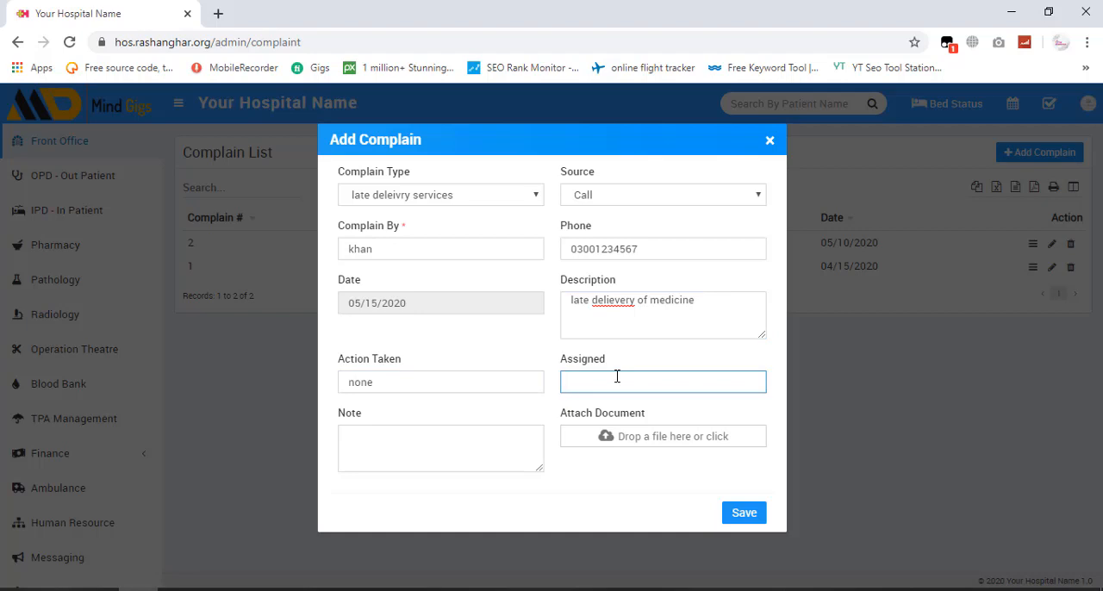
type("yes")
left_click(407, 455)
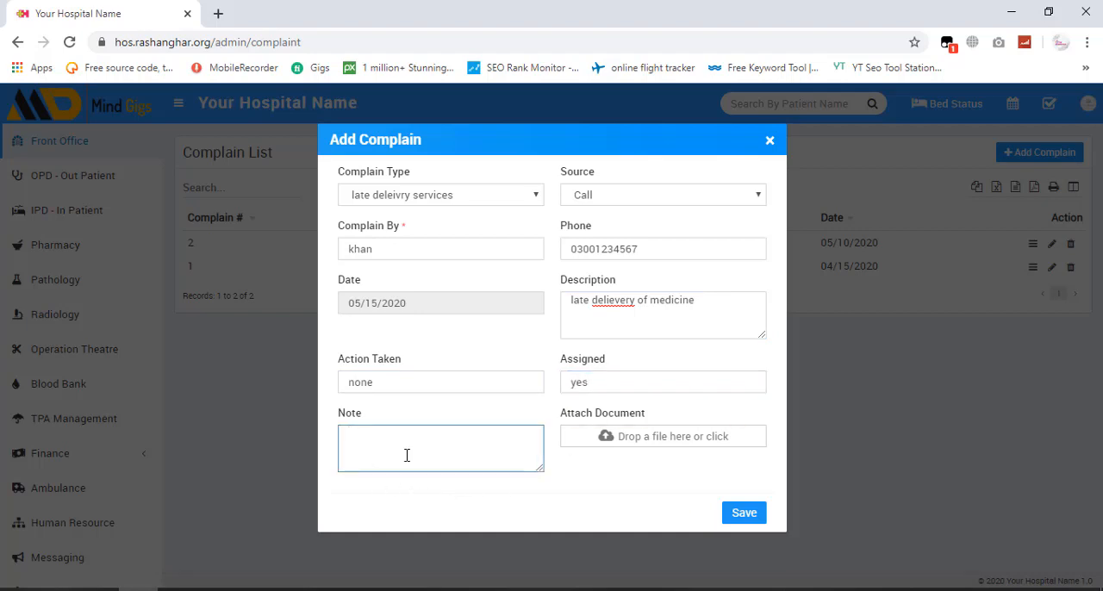
type("to be resolved")
left_click(745, 514)
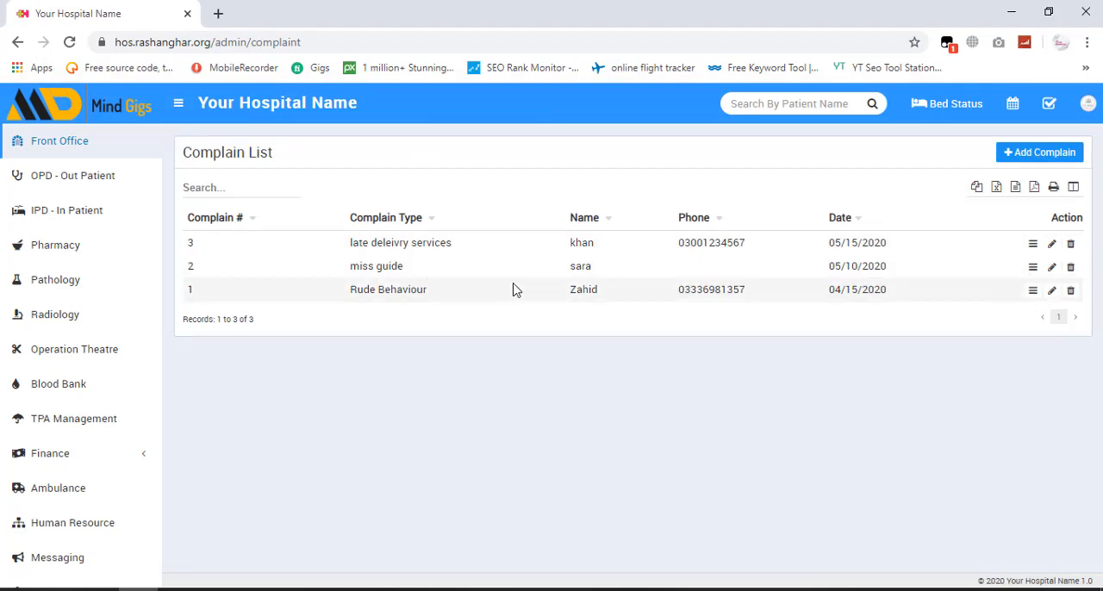
- Return to the Front Office appointment details list
left_click(43, 149)
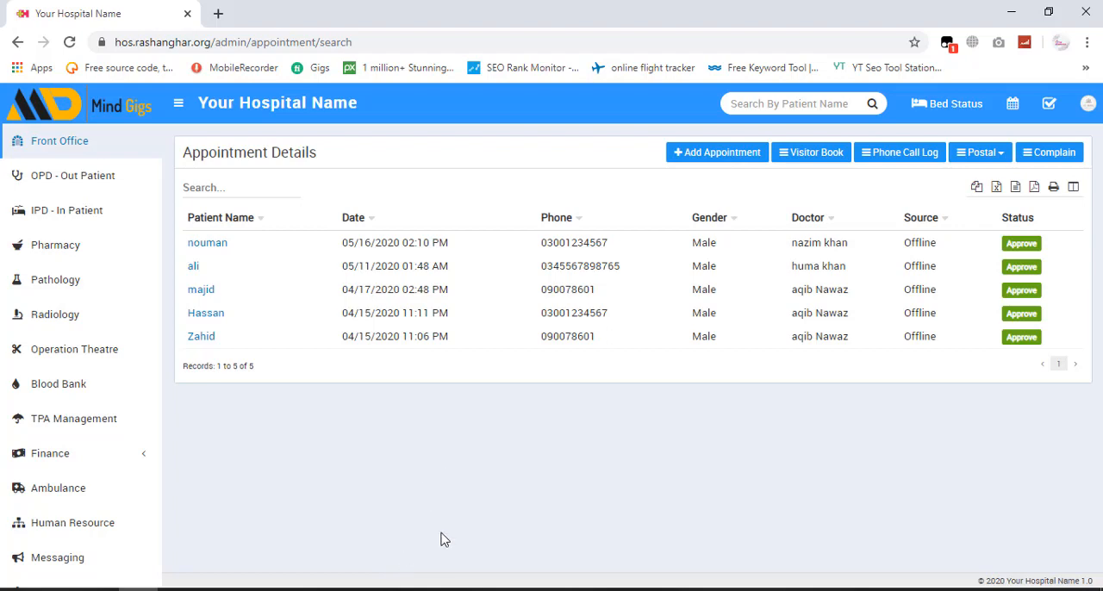
left_click(378, 588)
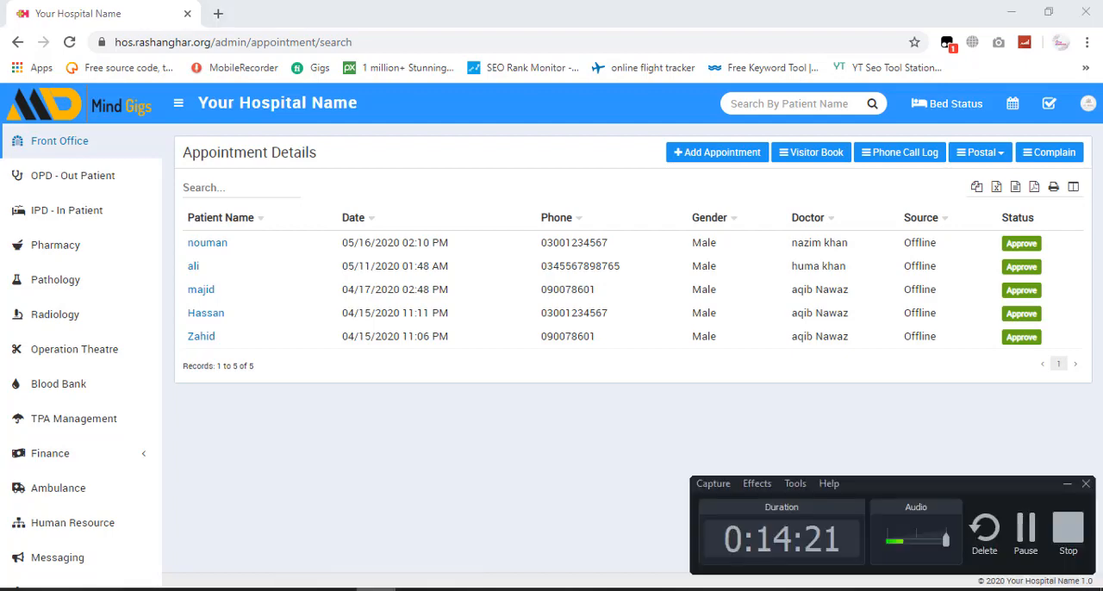